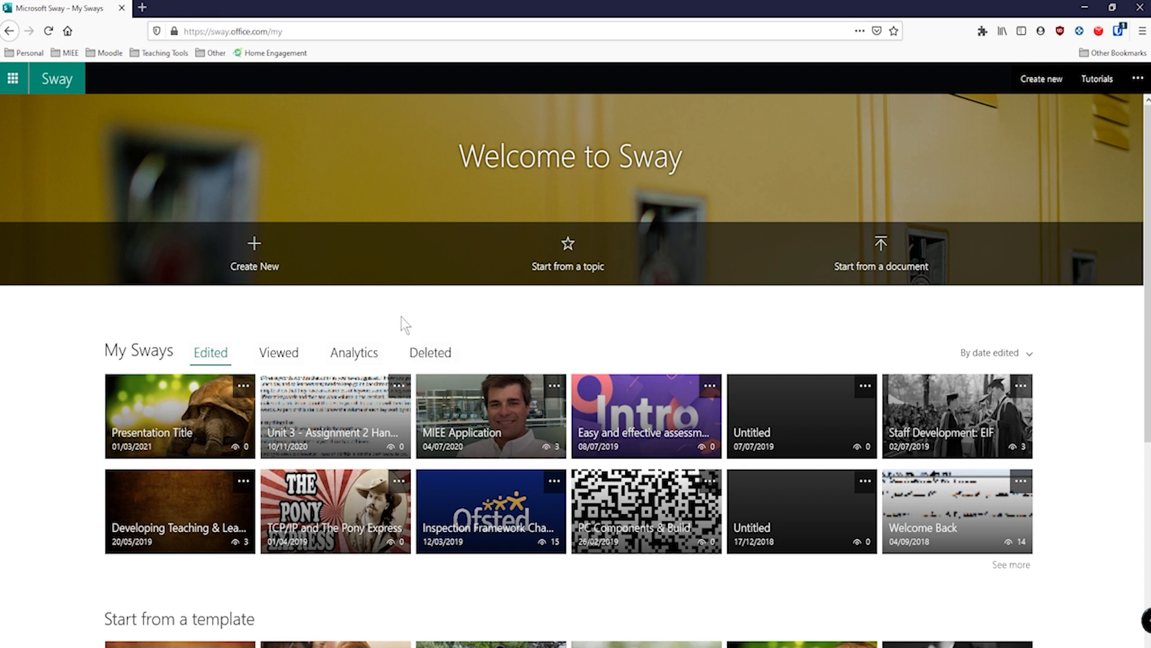
Start a new Sway from the topic "Romans", choose the suggested topic Roman Empire and create the outline.
scroll(424, 282, "down", 5)
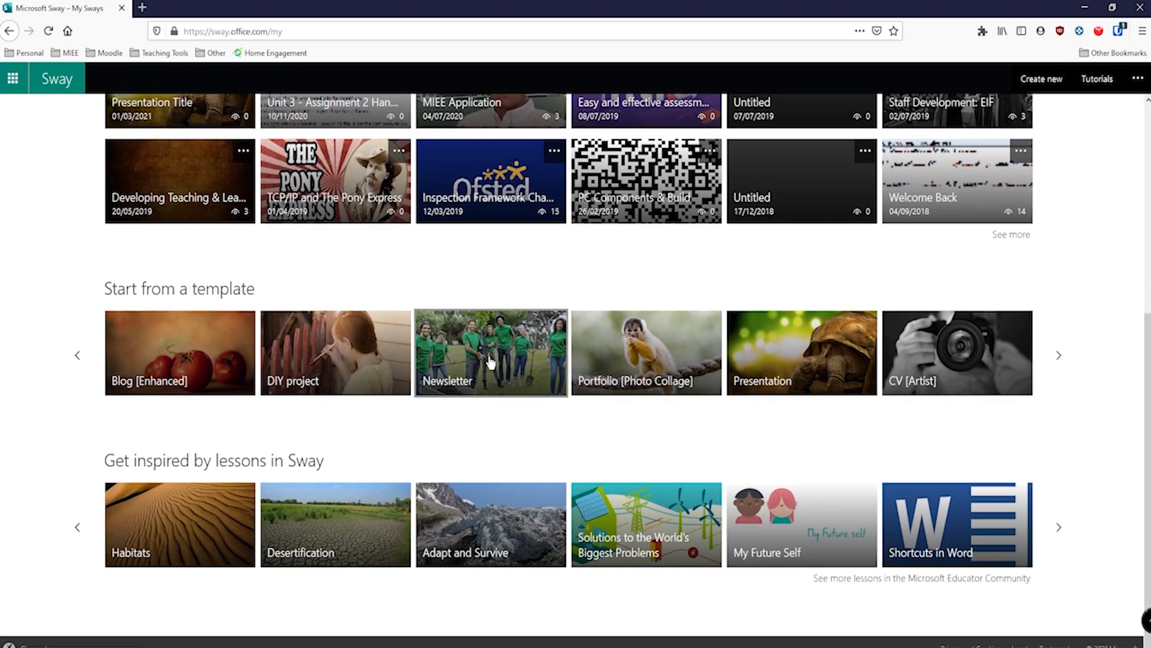
scroll(482, 360, "up", 5)
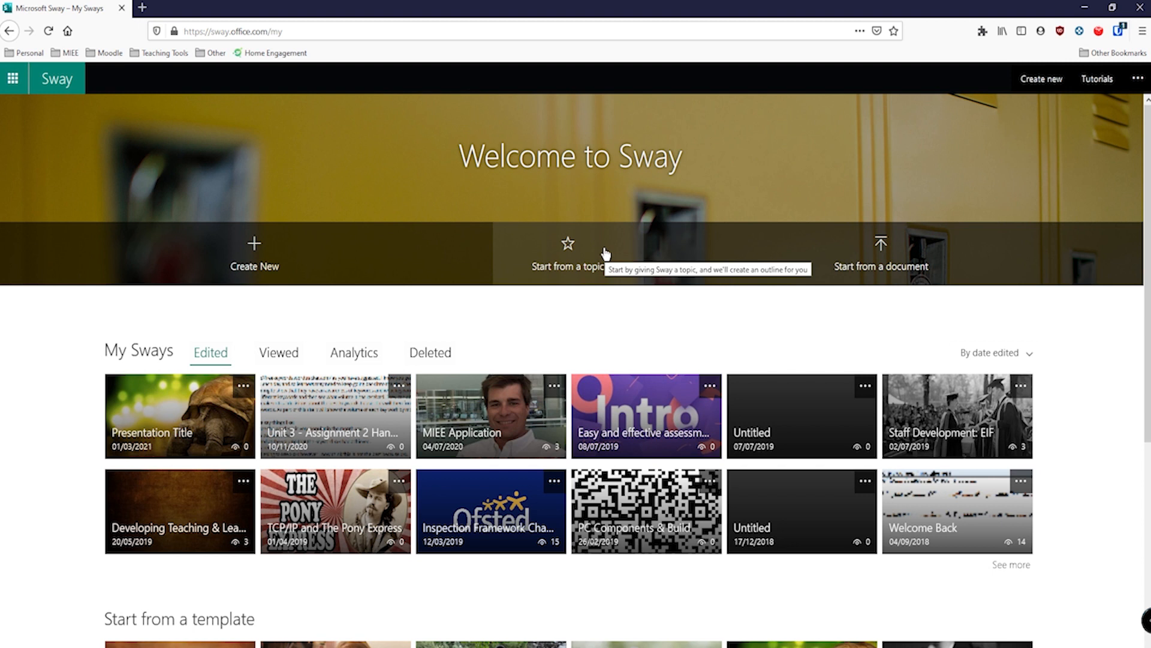
left_click(514, 248)
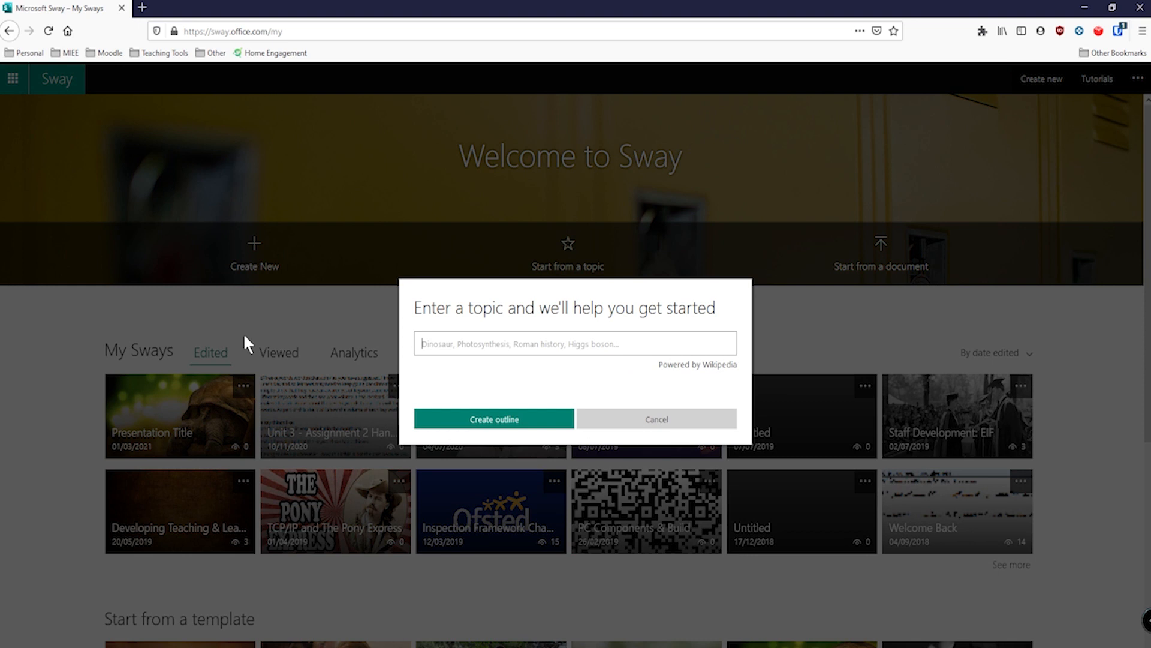
left_click(501, 341)
type("Romans")
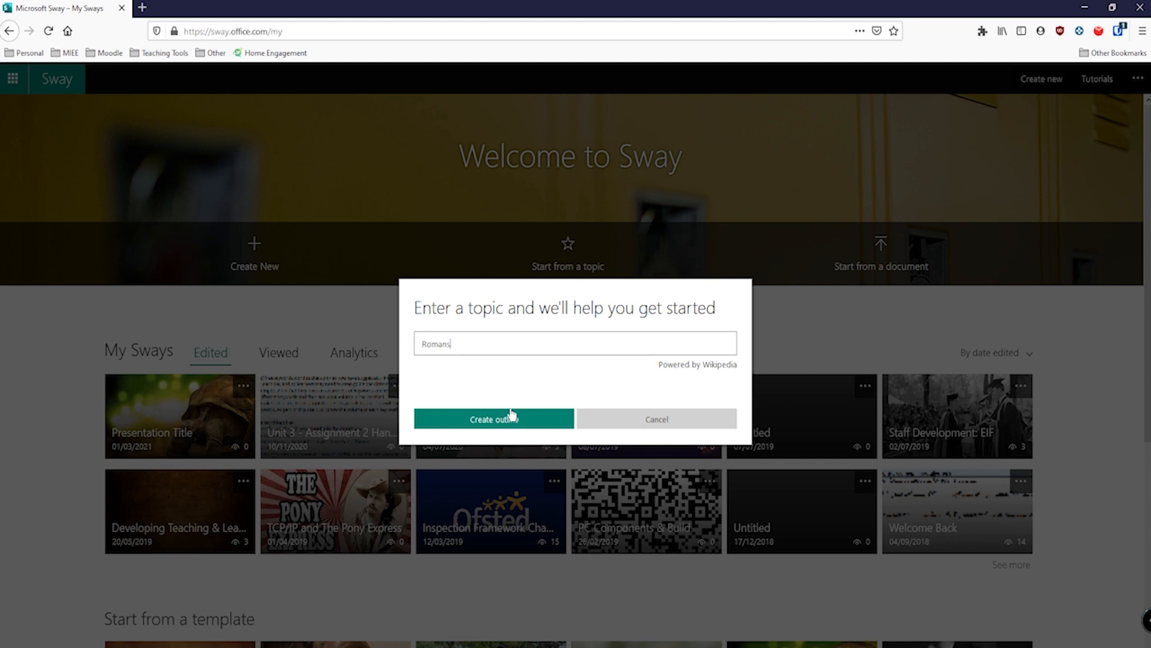
left_click(475, 418)
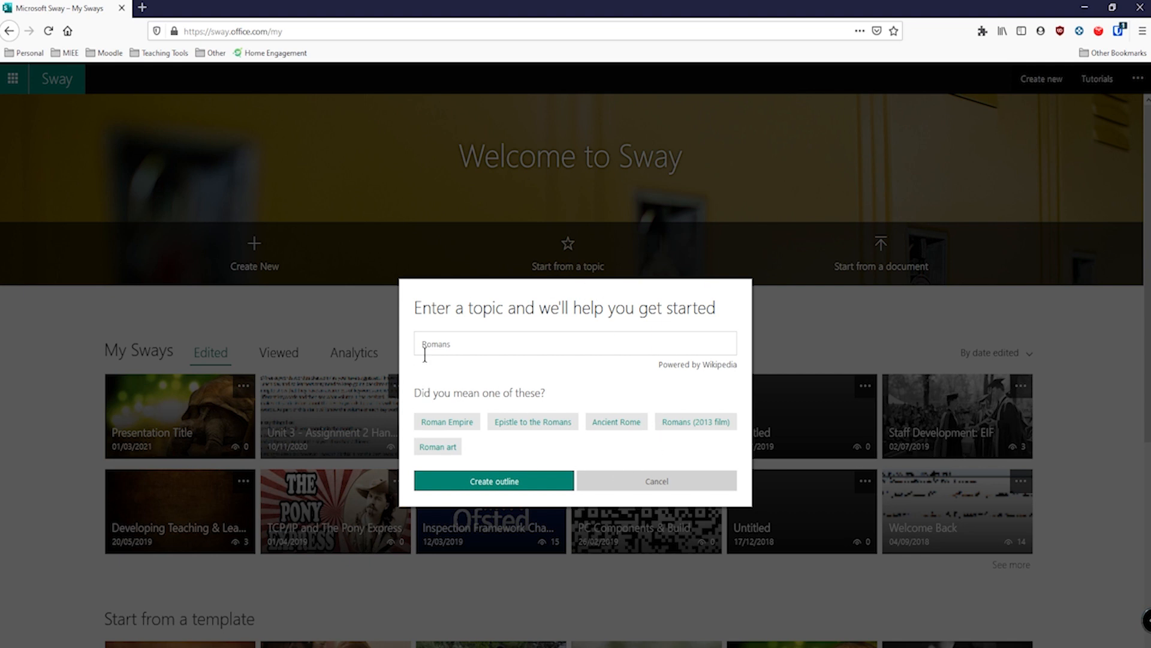
left_click(453, 423)
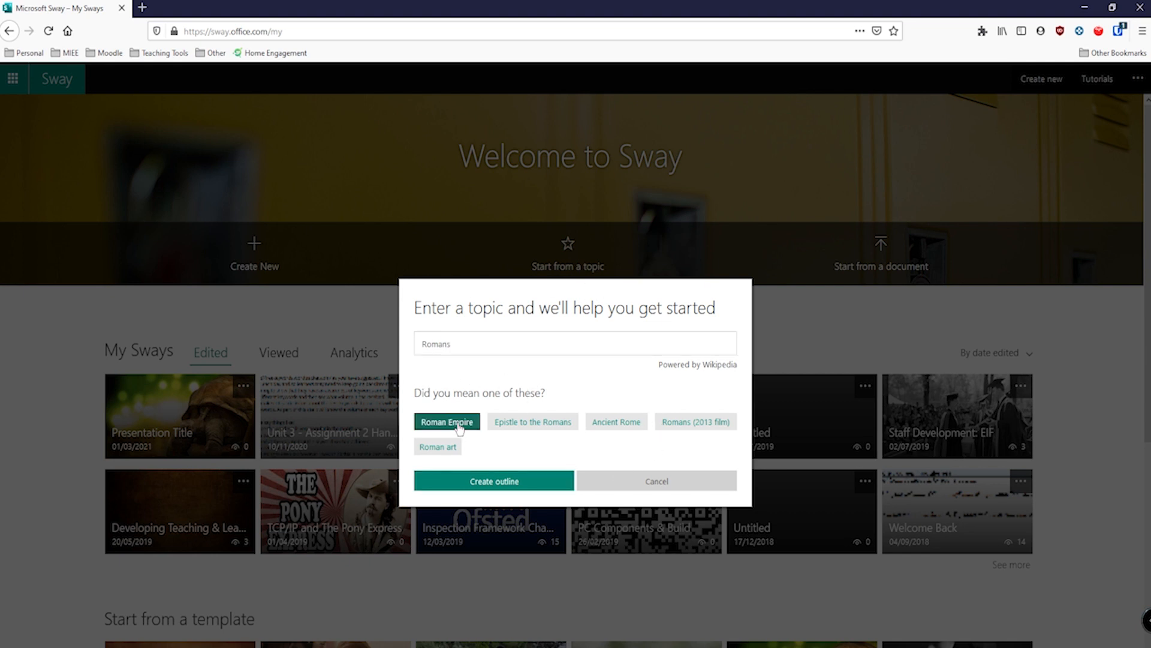
left_click(530, 487)
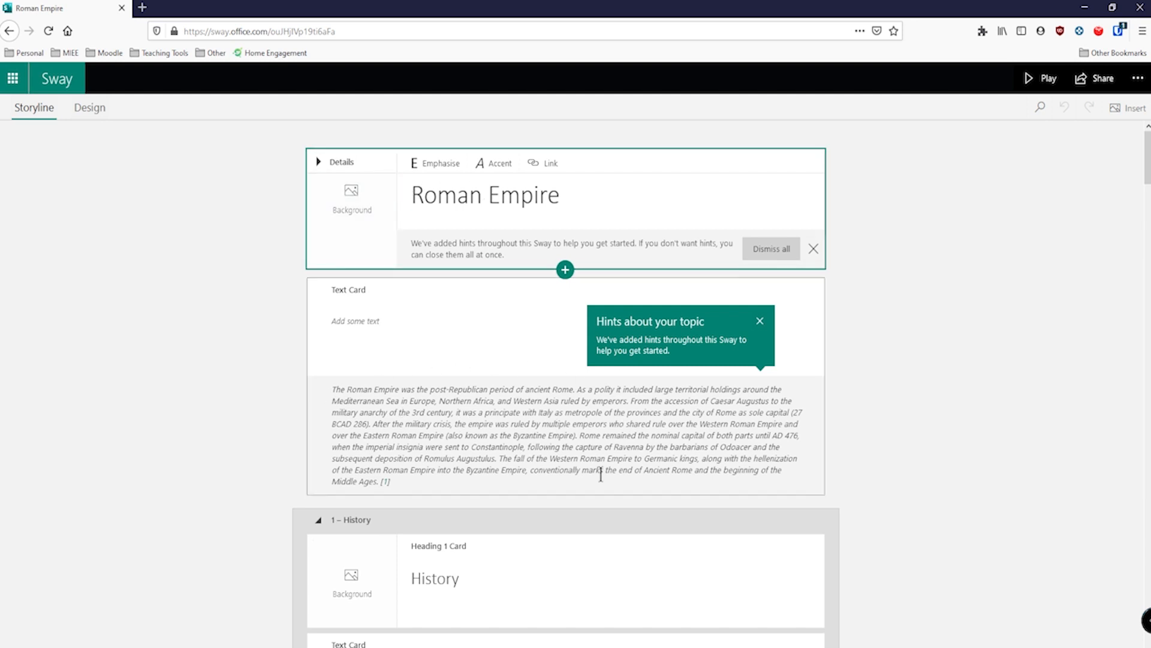
Look through the generated storyline cards, then close the topic hints callout and the hints notice on the title card.
scroll(443, 384, "down", 8)
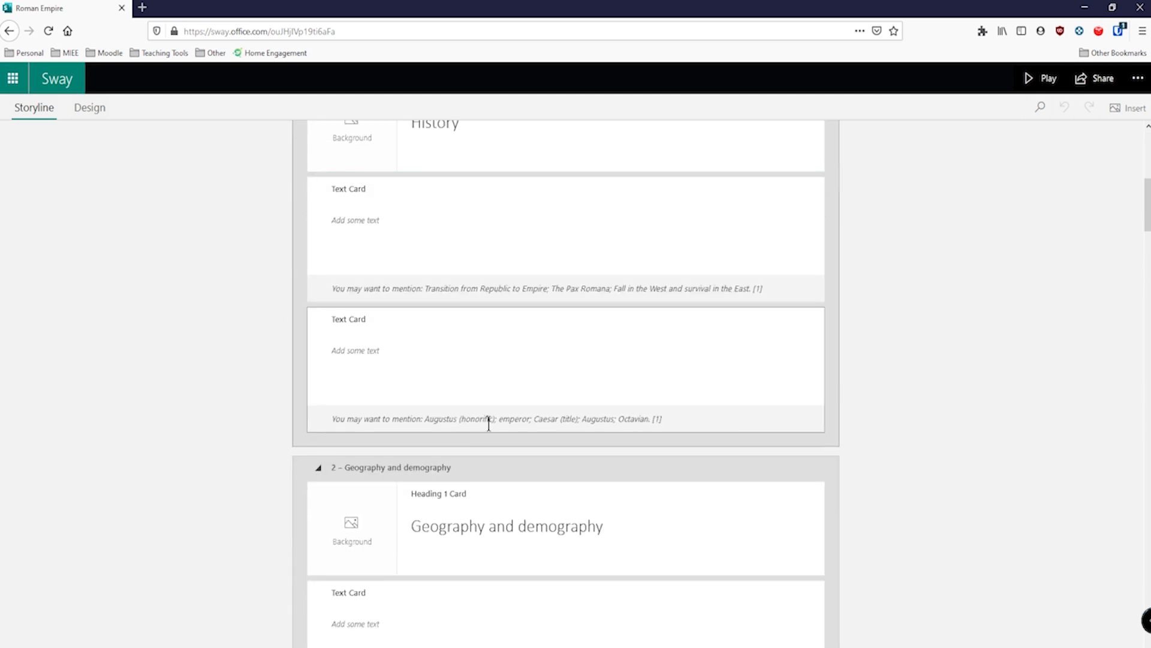
scroll(488, 420, "down", 5)
scroll(647, 367, "down", 6)
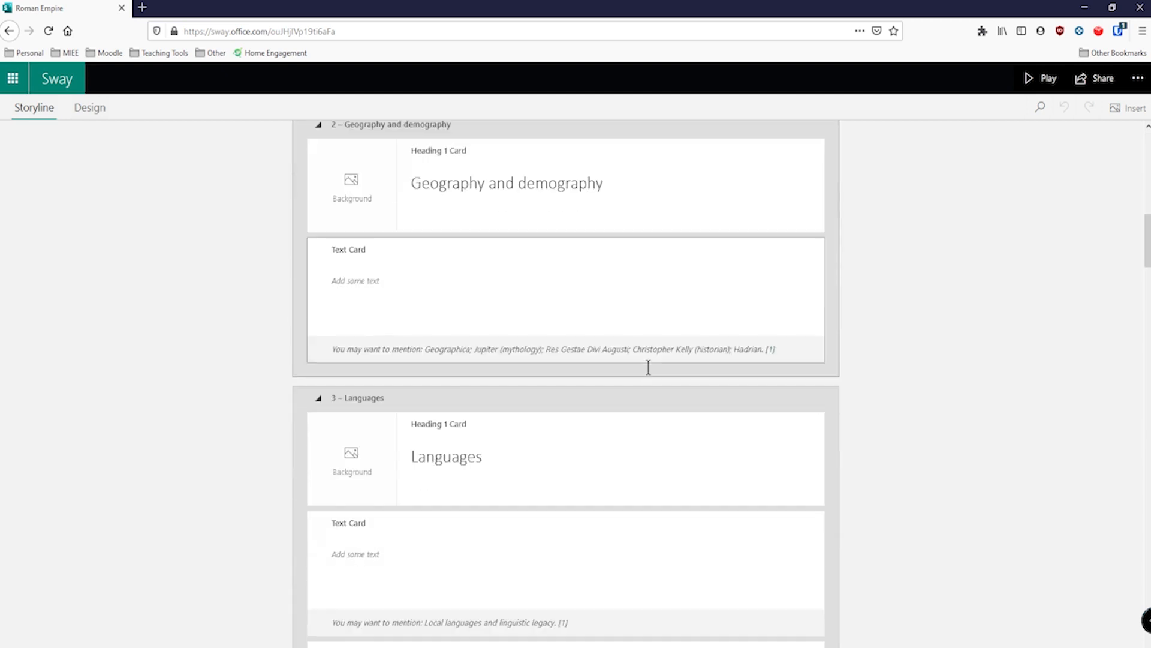
scroll(524, 416, "down", 4)
scroll(532, 421, "down", 4)
scroll(562, 403, "up", 20)
scroll(542, 377, "up", 1)
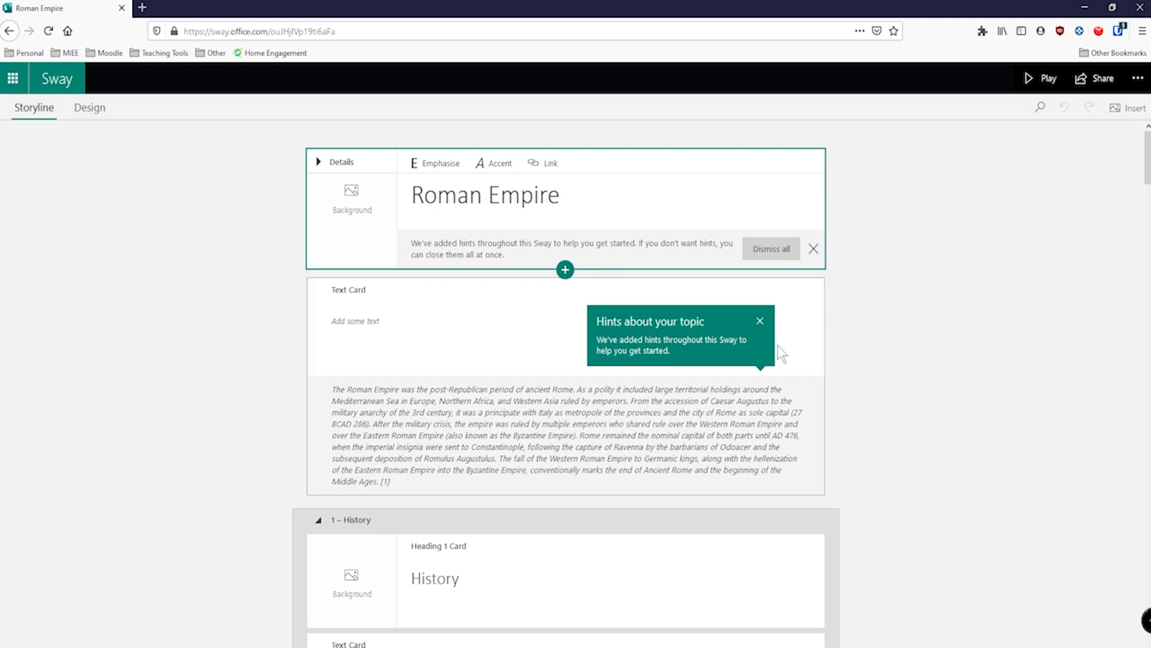
left_click(760, 321)
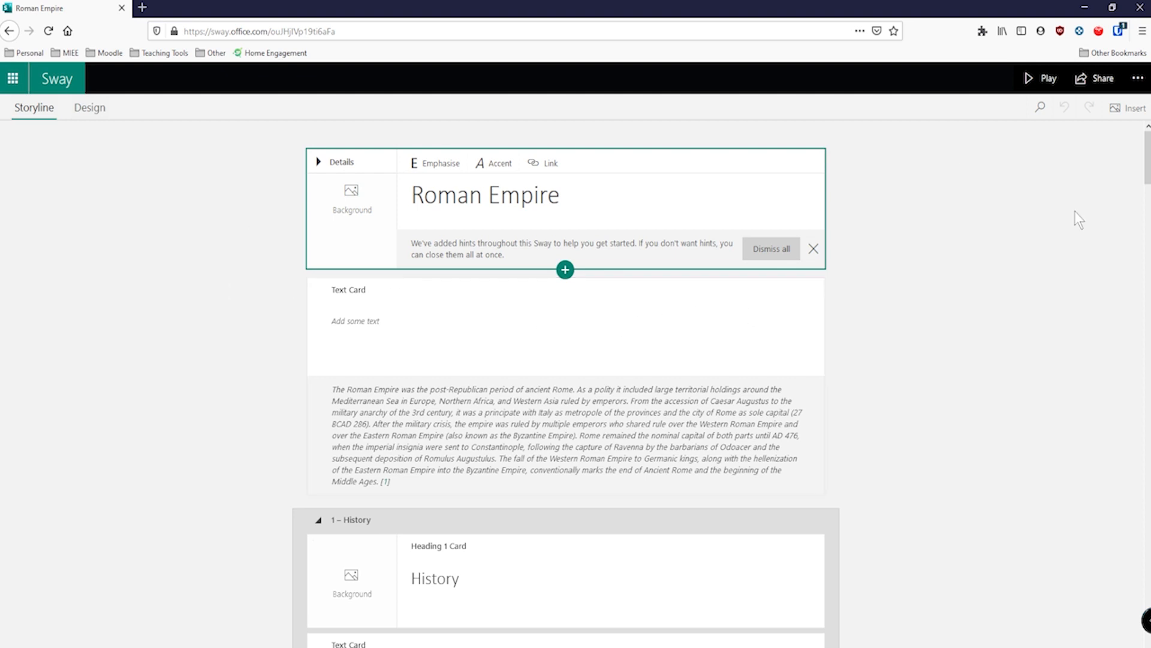
left_click(813, 248)
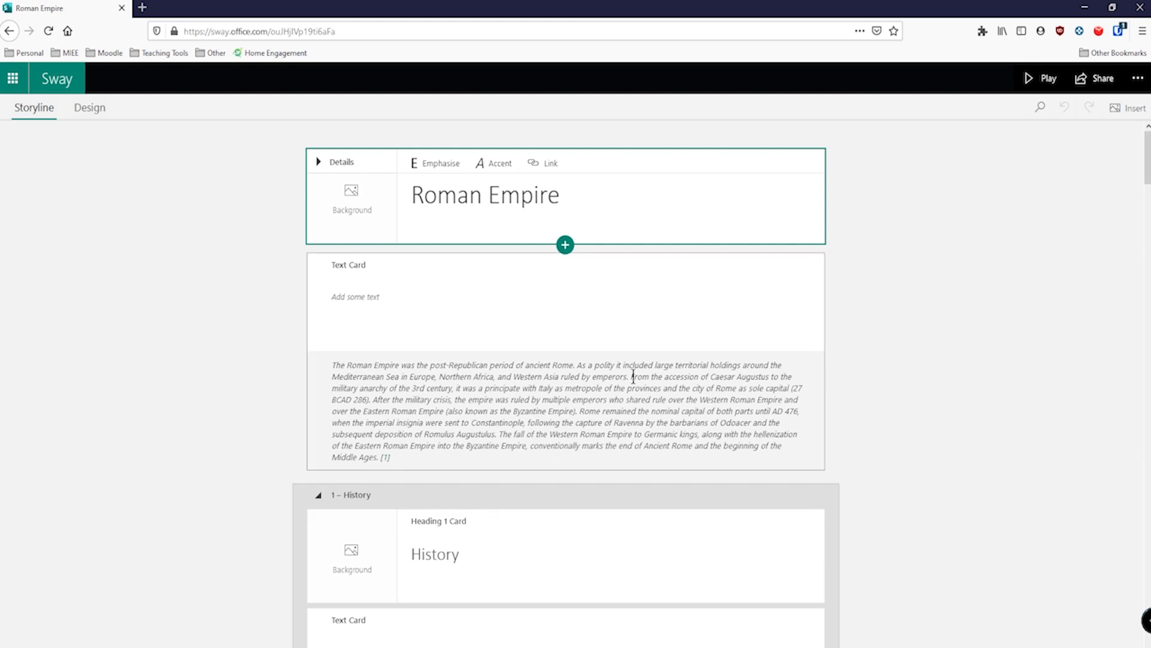
Preview the Roman Empire Sway from start to end and return to editing.
left_click(1041, 79)
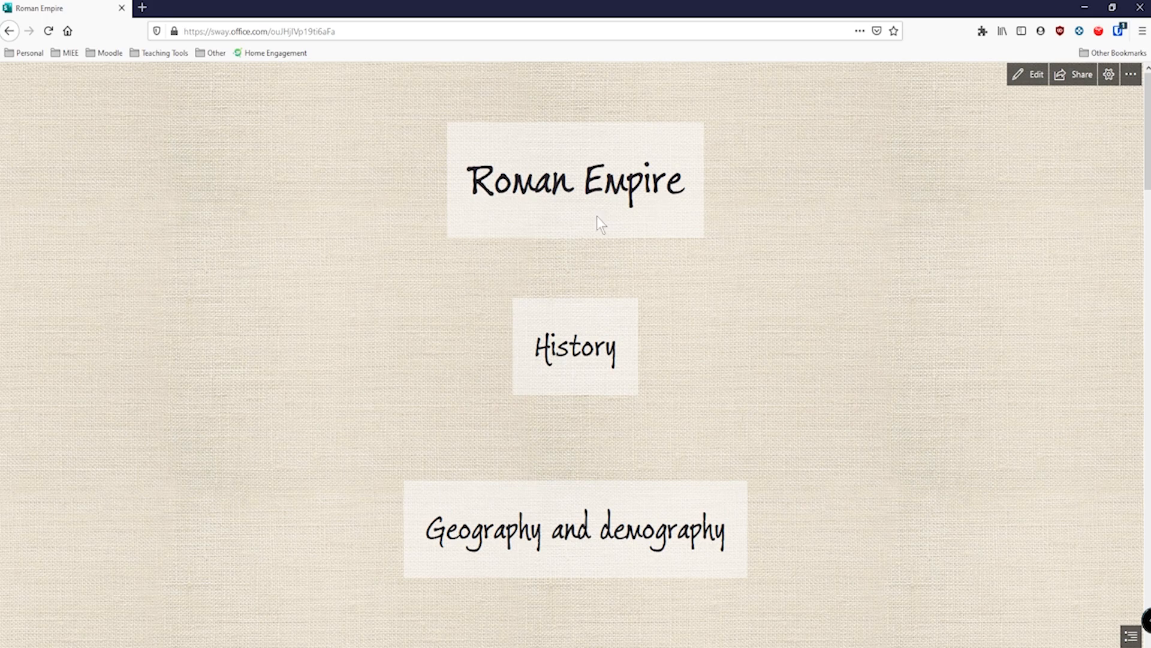
scroll(598, 216, "down", 4)
scroll(599, 214, "down", 10)
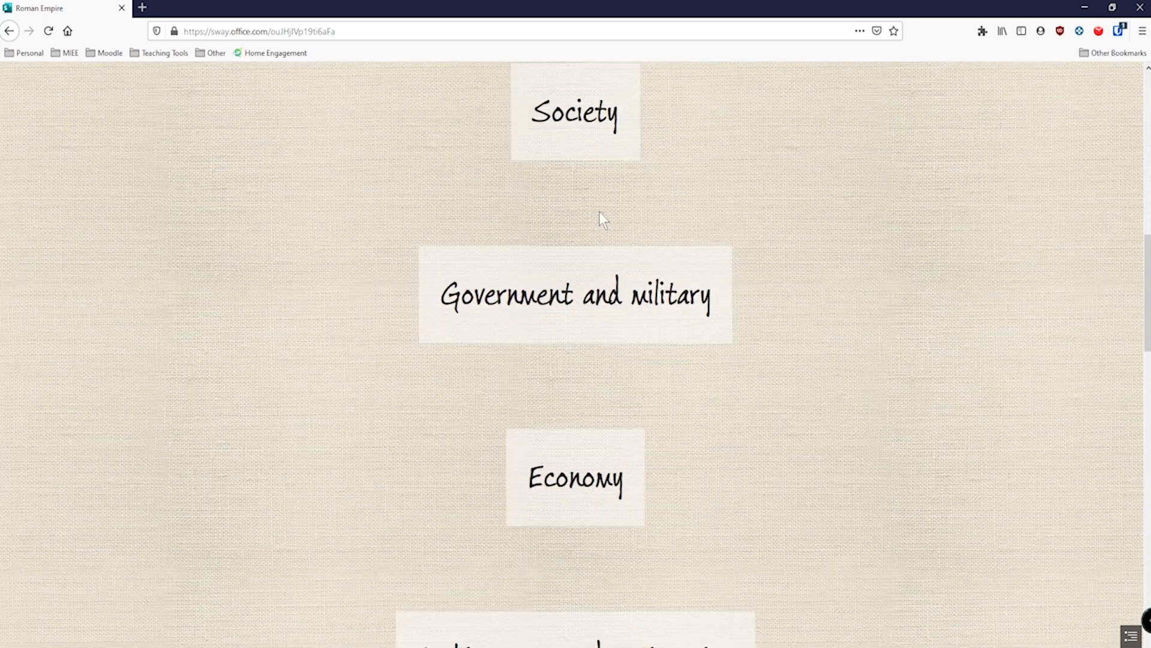
scroll(604, 234, "down", 15)
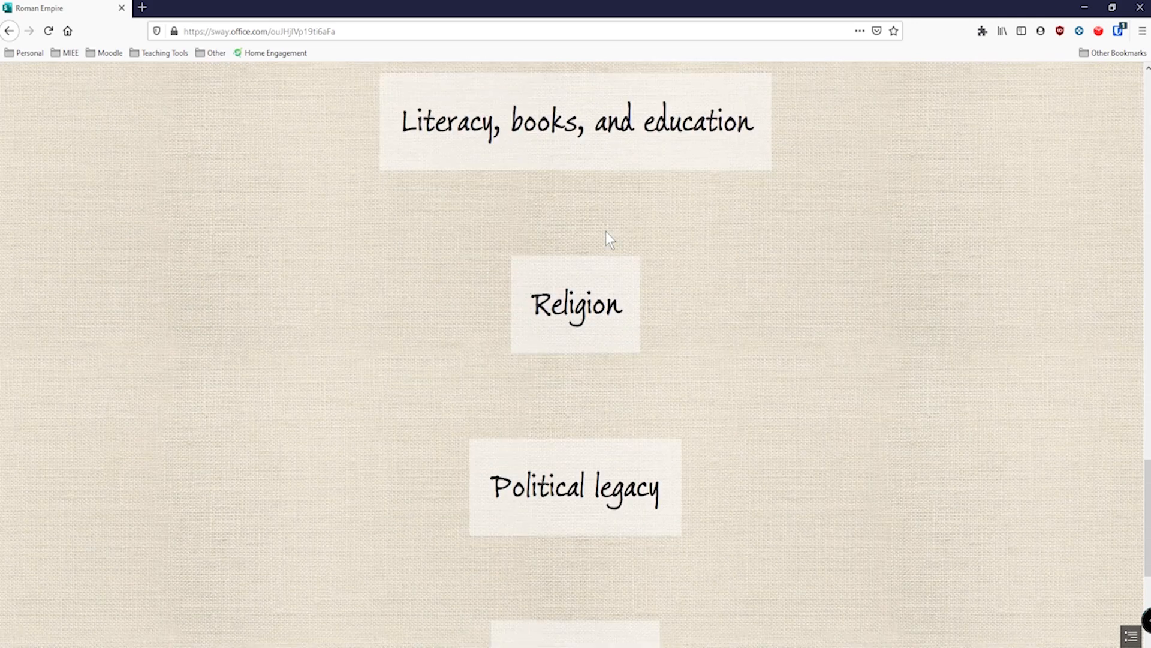
key("Home")
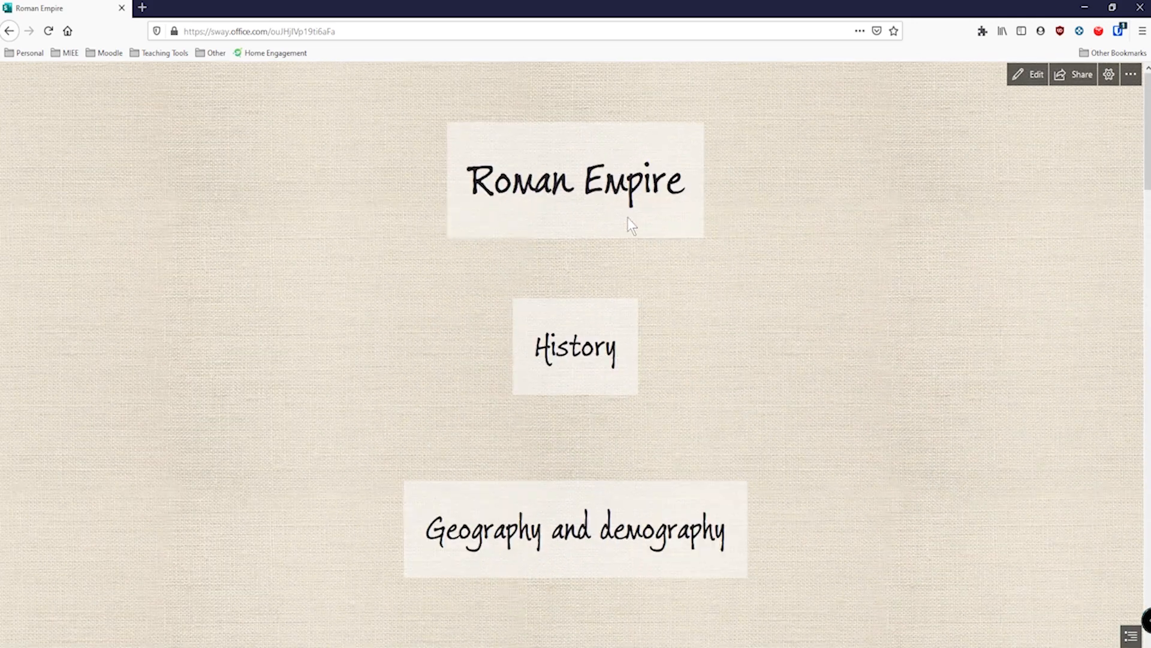
left_click(1023, 75)
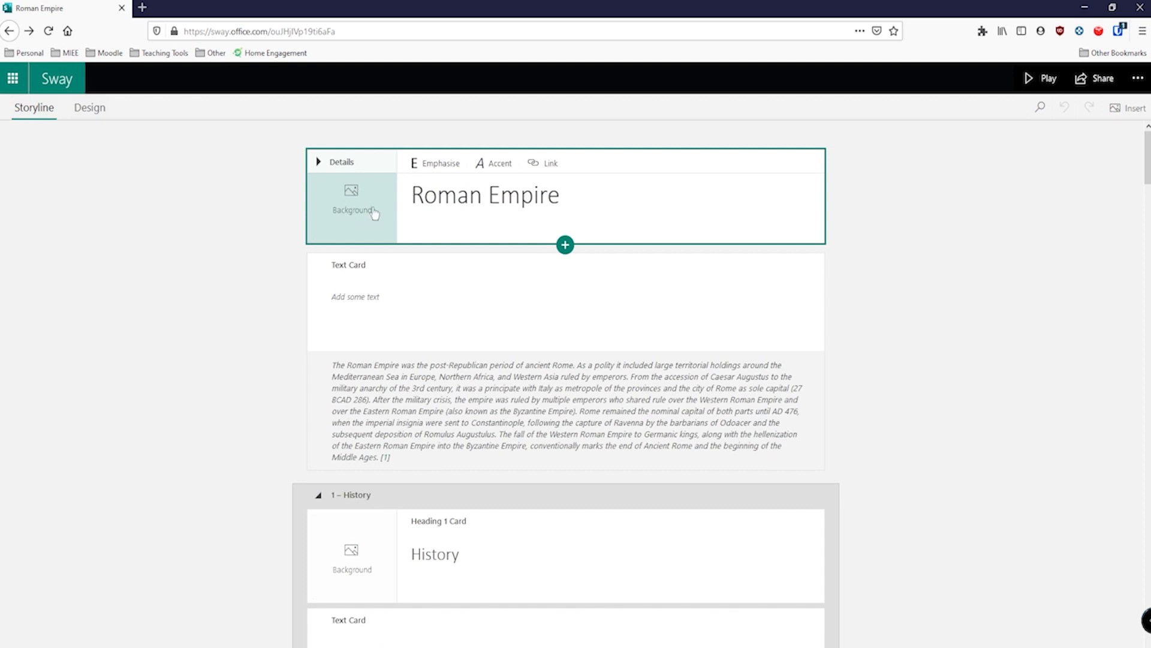
Set the title card's background to the 720 x 540 Western and Eastern Empire map from the suggested Roman Empire images.
left_click(353, 214)
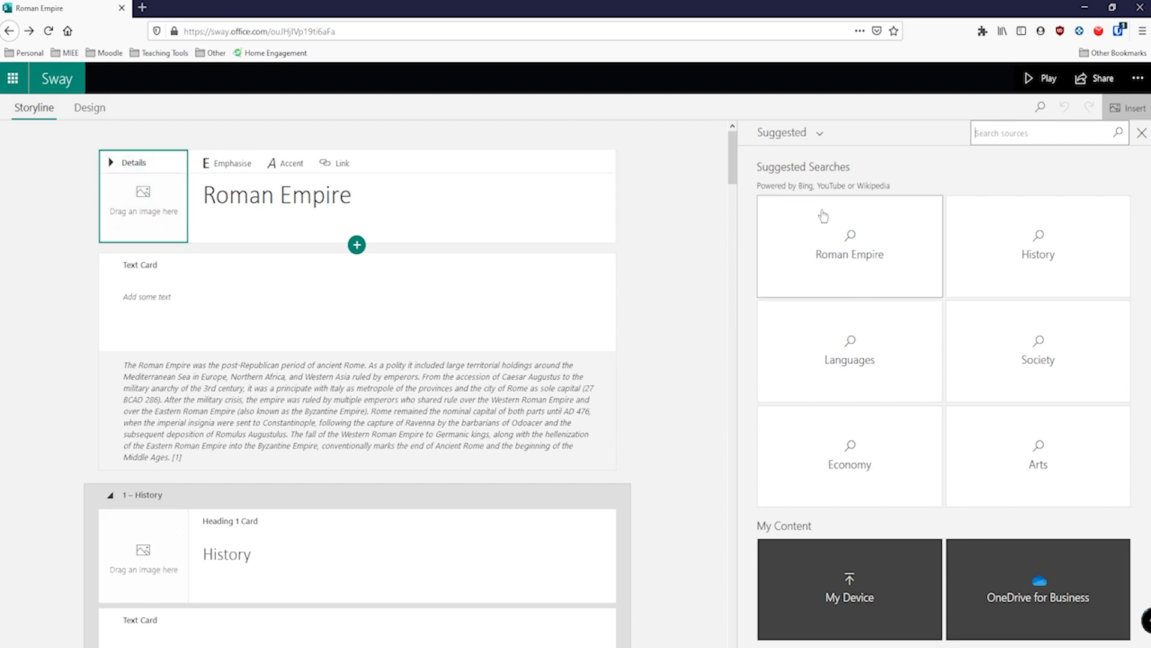
left_click(837, 265)
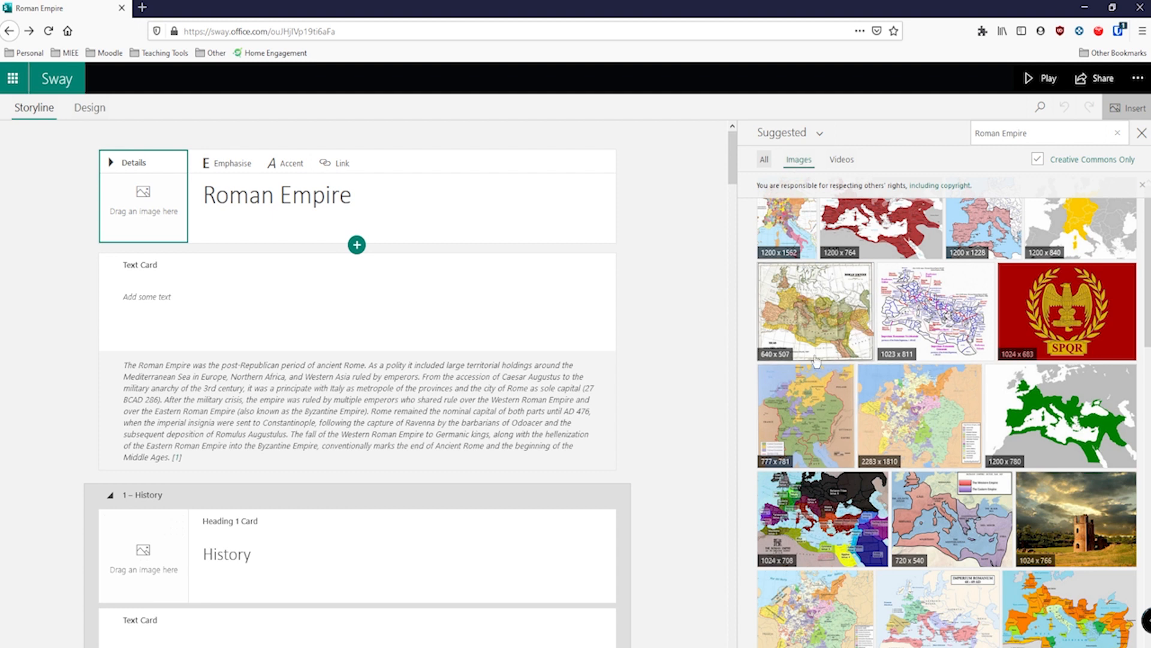
left_click(968, 526)
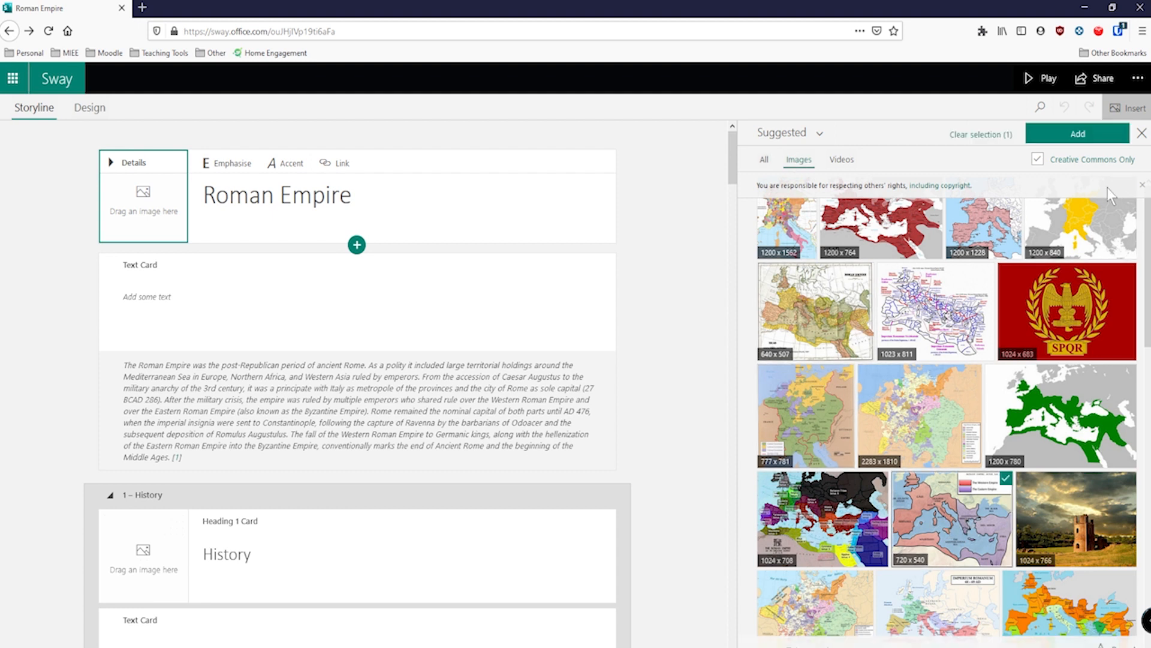
left_click(1078, 133)
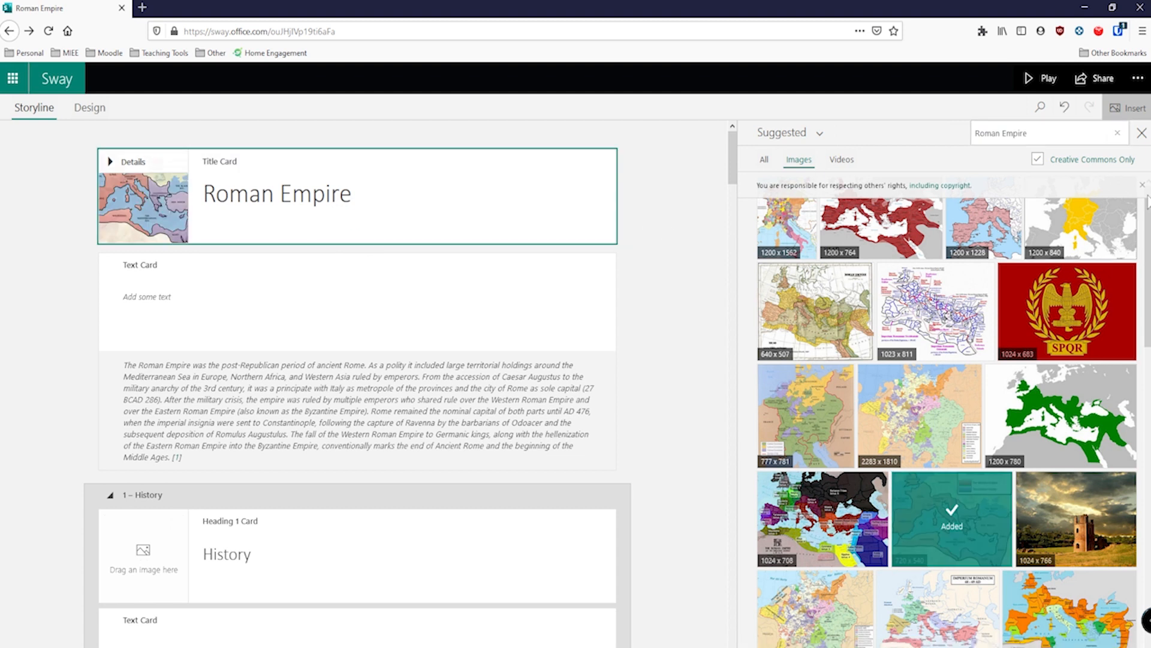
left_click(1141, 133)
Search images for "Roman history" and set the wide photo of ruined temple columns as the History heading card's background.
scroll(412, 462, "down", 4)
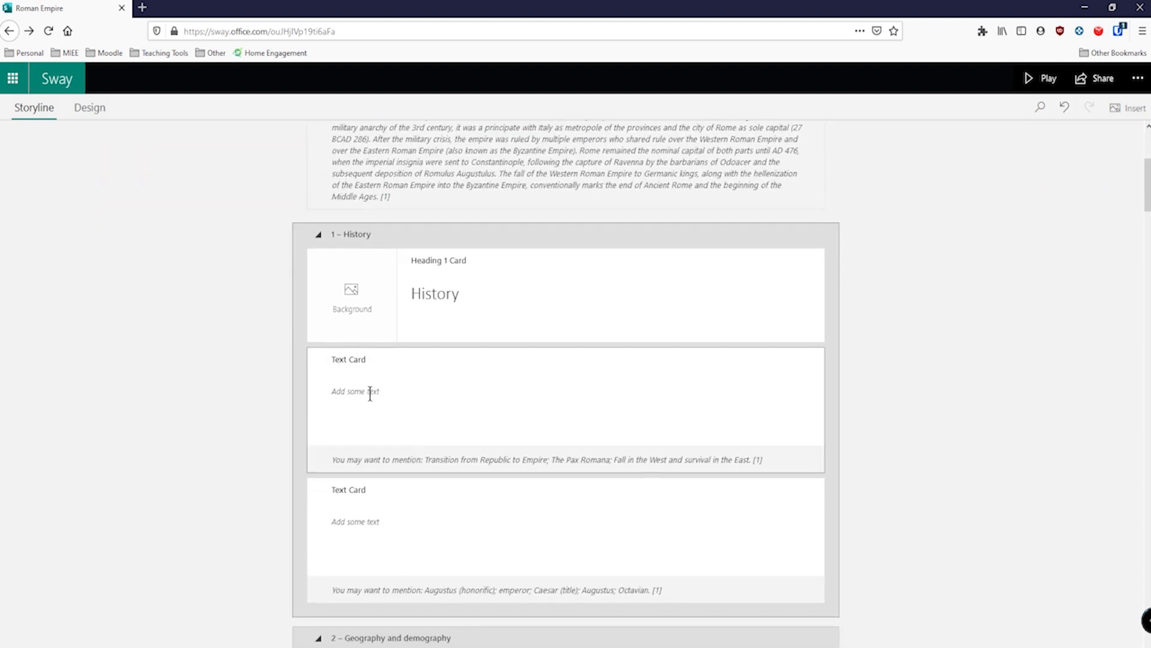
left_click(359, 329)
left_click(1039, 133)
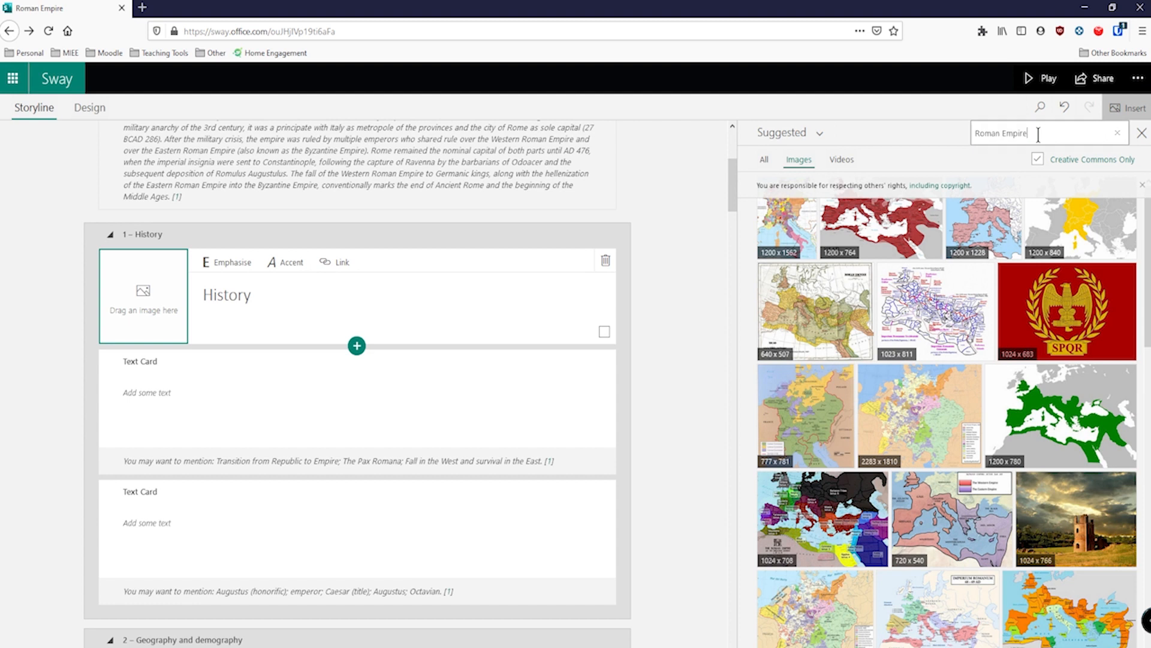
double_click(1007, 132)
type("history")
key("Return")
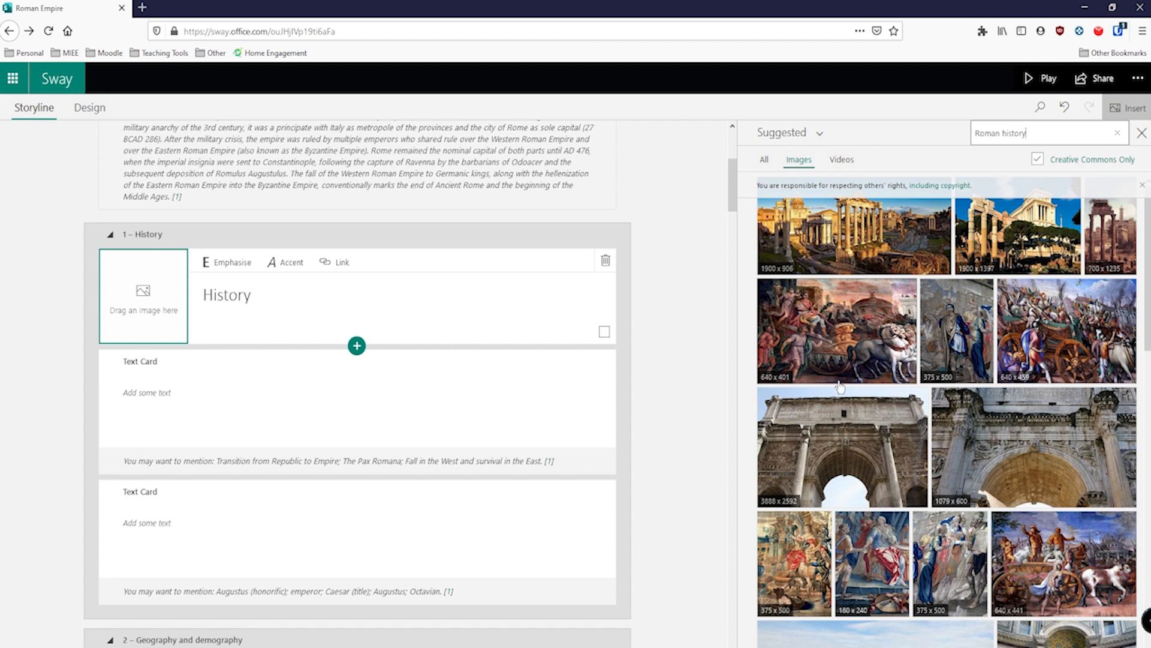
left_click(852, 271)
left_click(1038, 133)
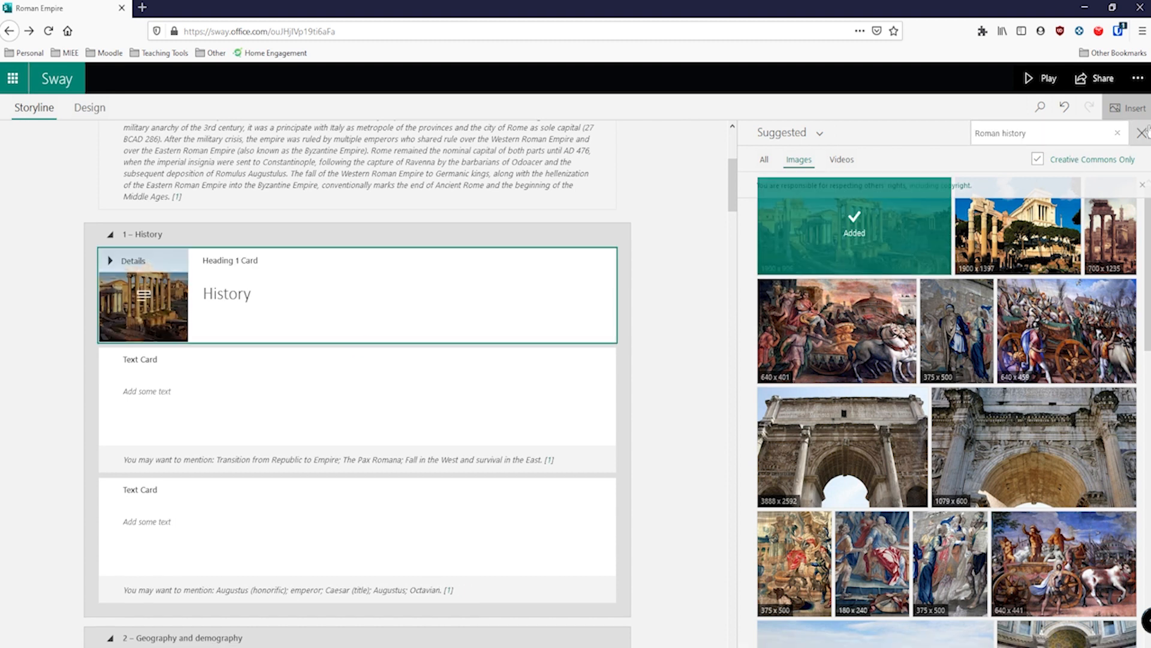
left_click(1142, 135)
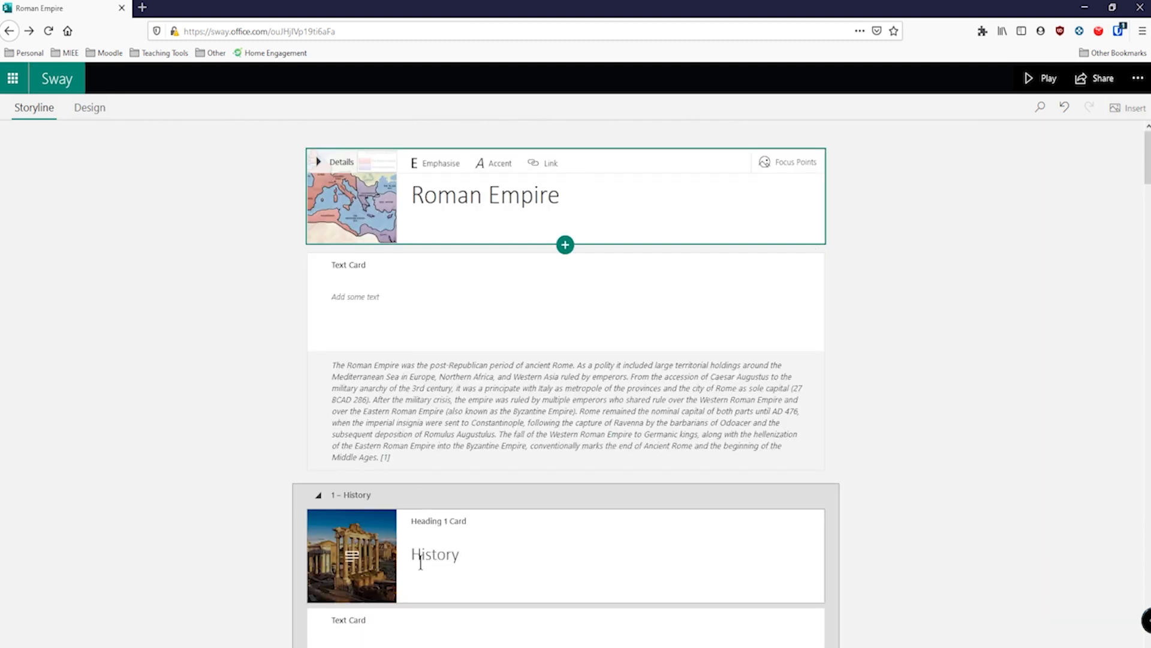
Preview the Sway to check the title and History background images, and return to the storyline.
left_click(1034, 86)
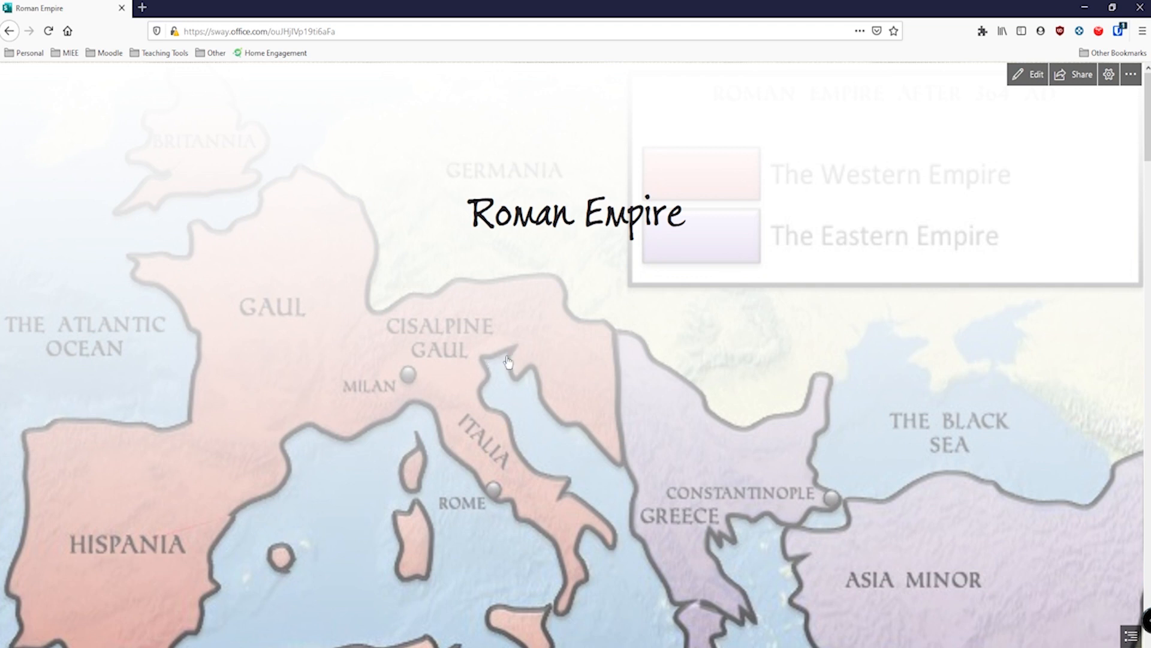
scroll(527, 358, "down", 8)
scroll(529, 358, "down", 8)
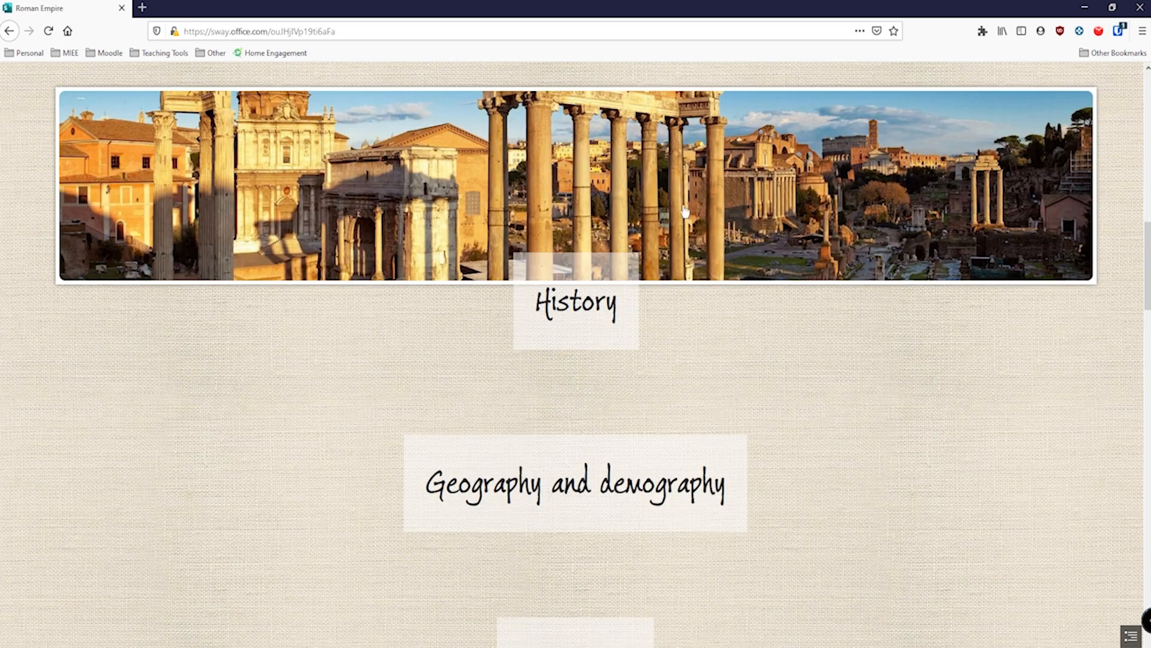
scroll(686, 350, "down", 2)
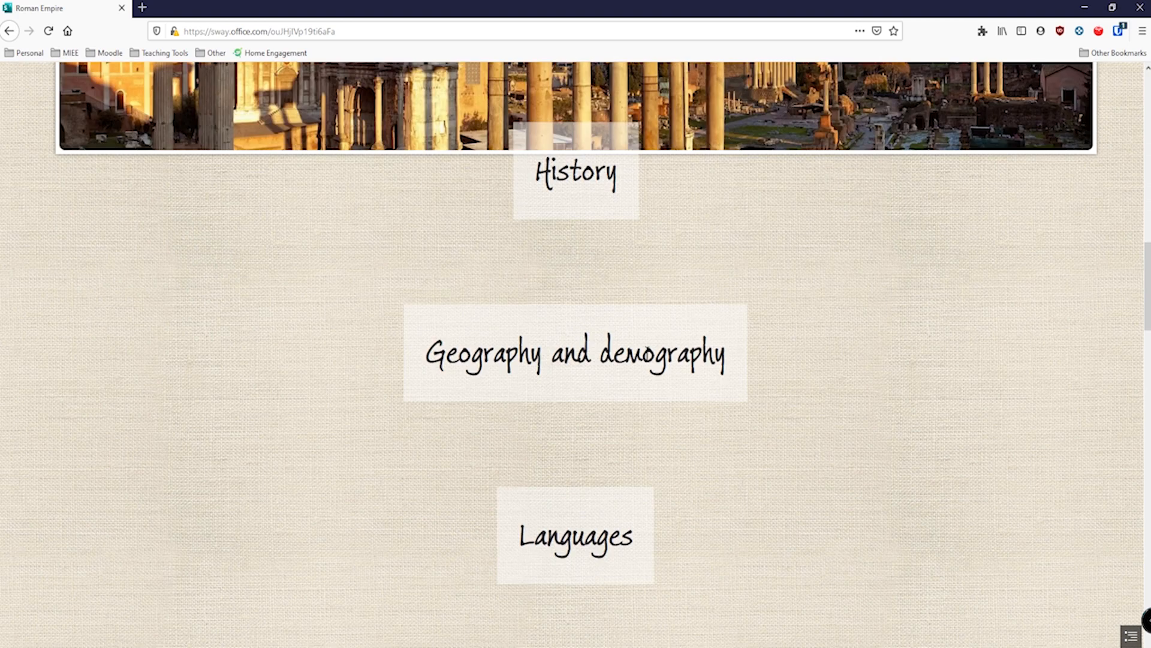
scroll(547, 234, "up", 18)
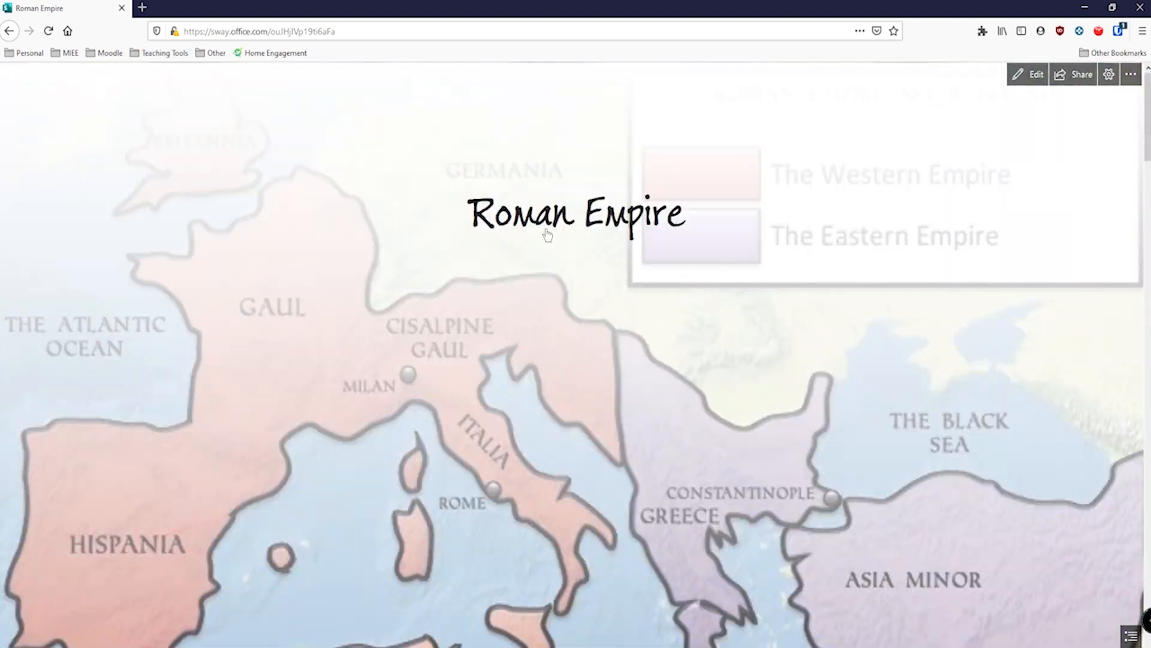
left_click(1029, 74)
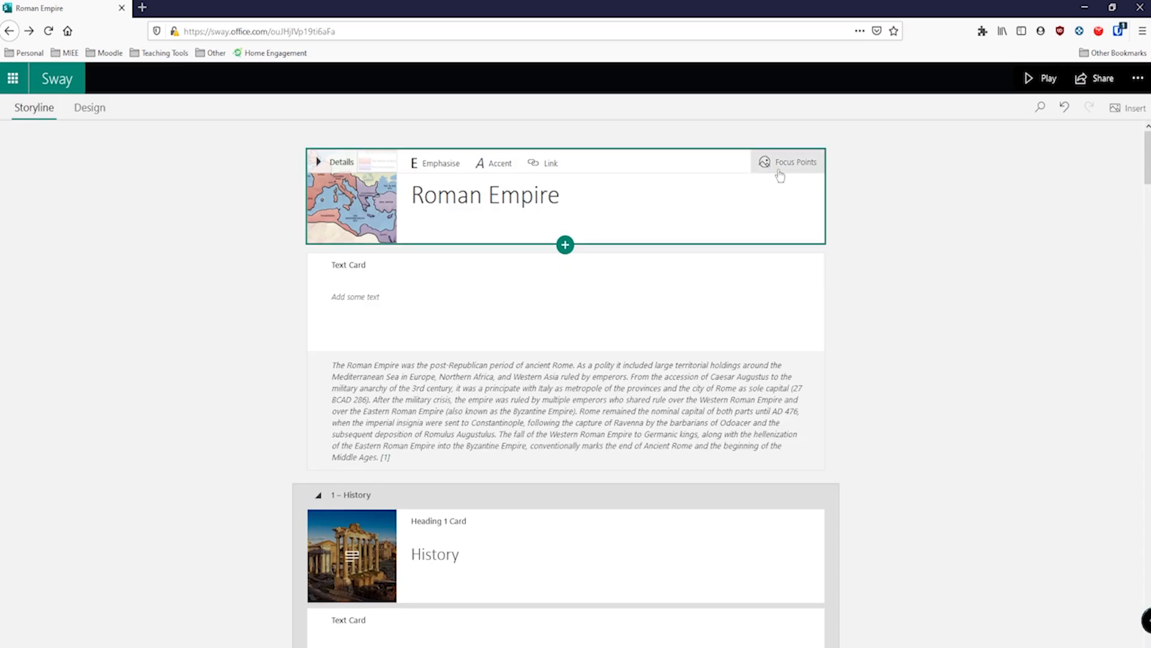
Play the Sway and examine the History text's emphasised words and the map heading the Geography and demography section.
scroll(634, 467, "down", 2)
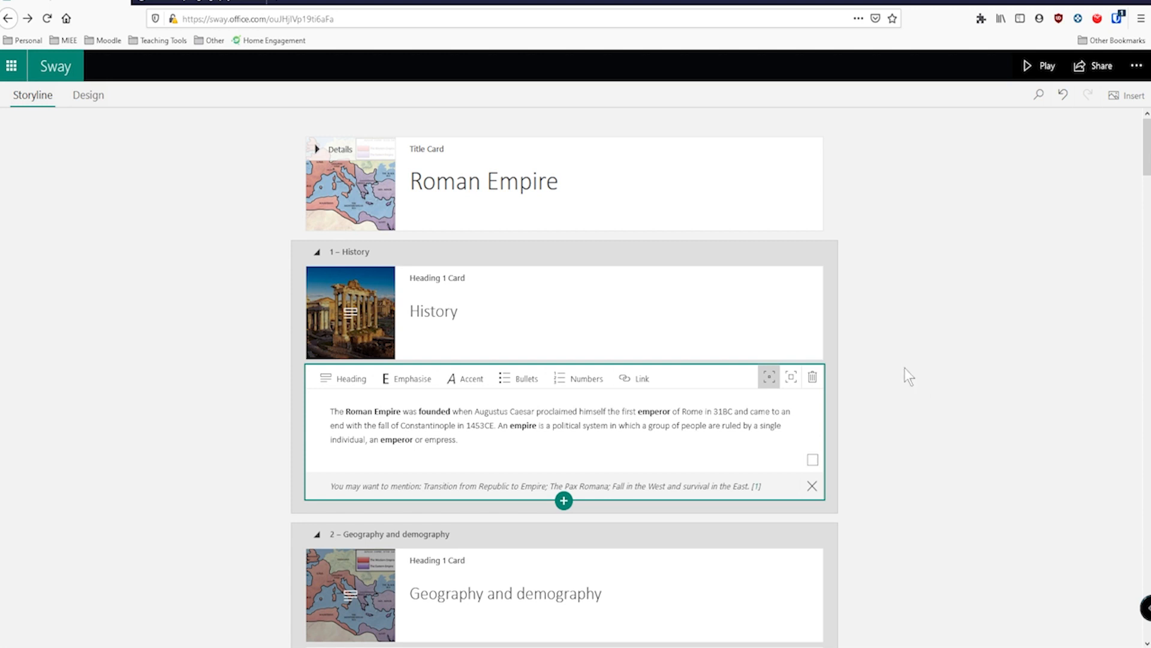
left_click(1042, 66)
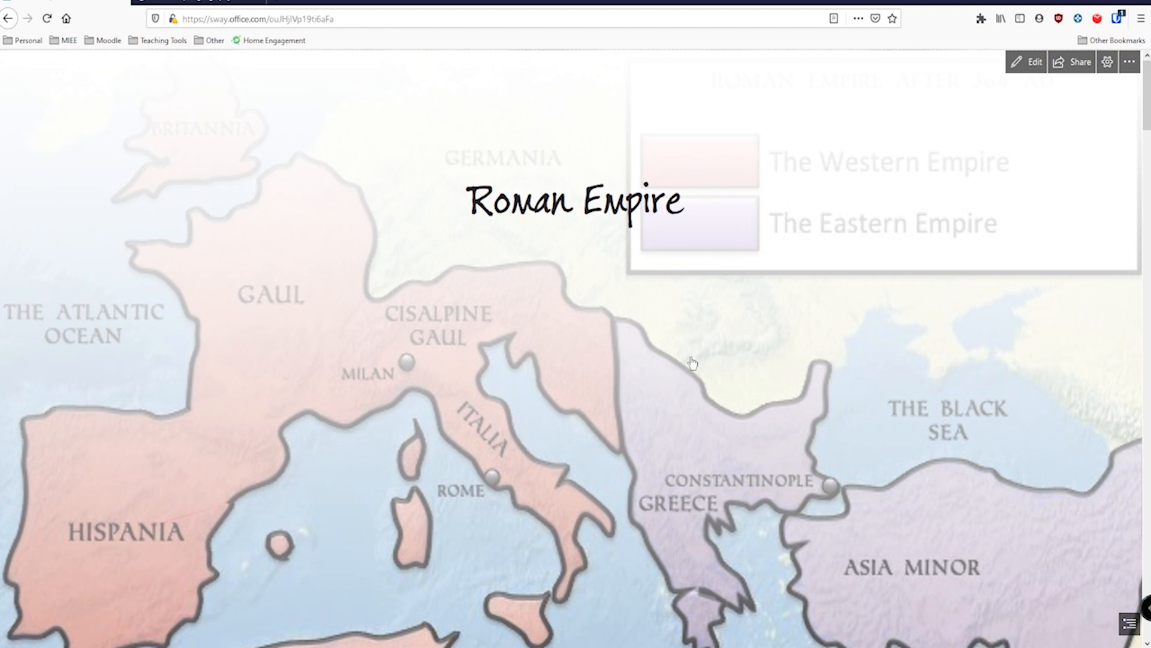
scroll(716, 199, "down", 3)
scroll(716, 200, "down", 10)
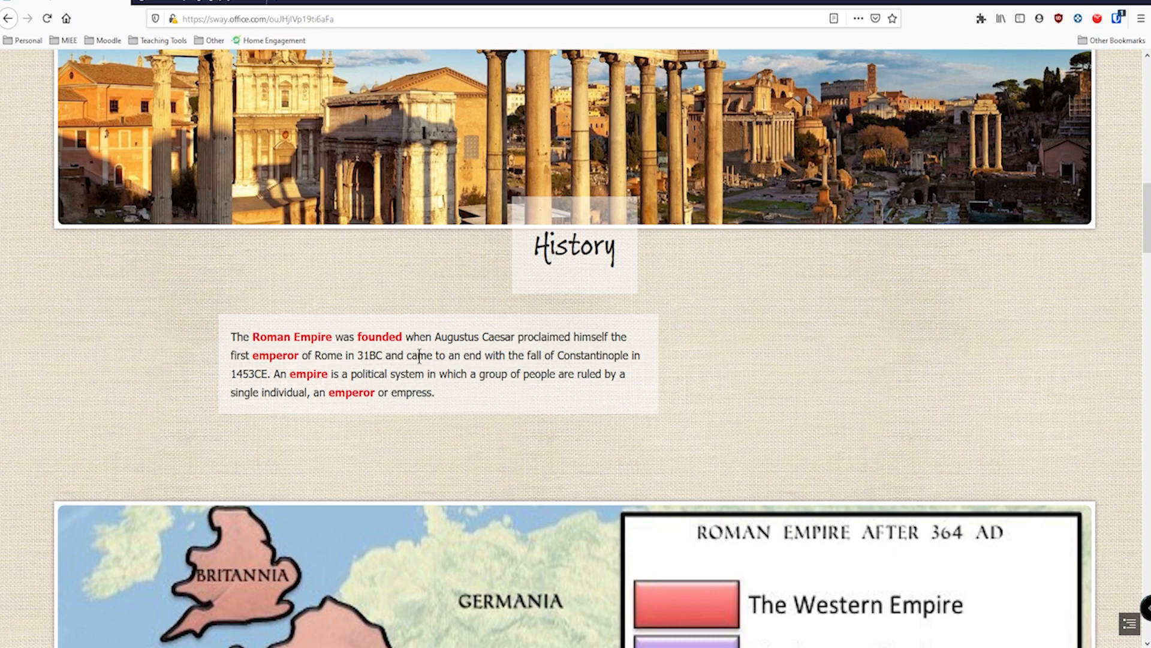
scroll(419, 355, "down", 7)
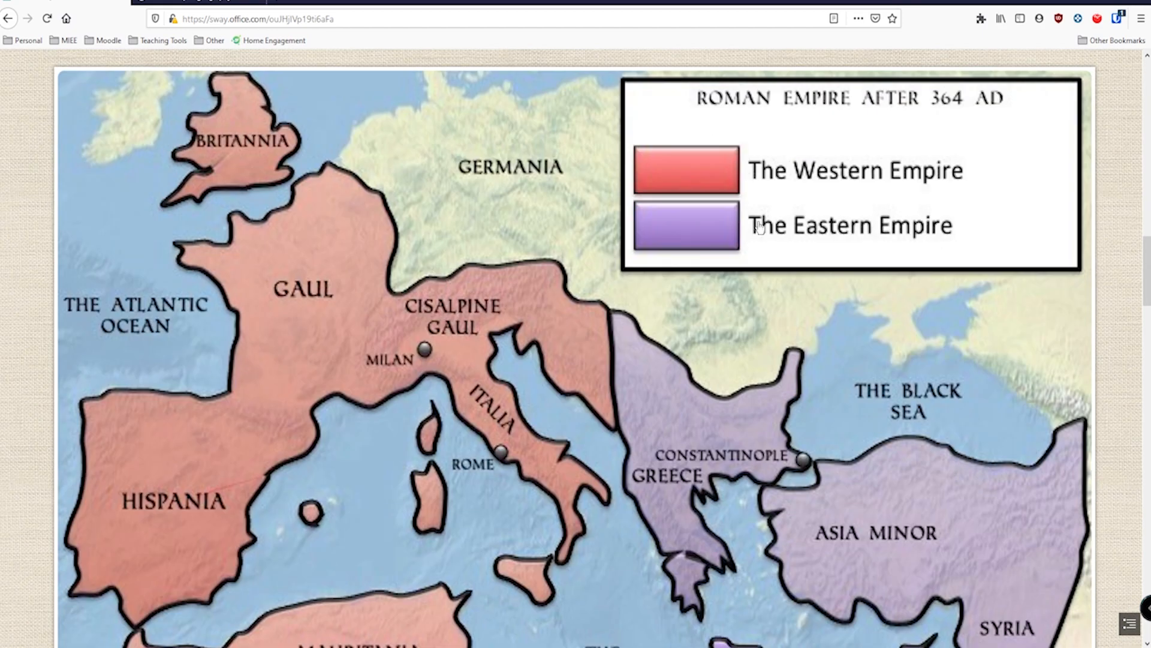
Examine the Geography and demography map, its text and the Languages heading in the played Sway, and return to editing.
scroll(760, 227, "down", 10)
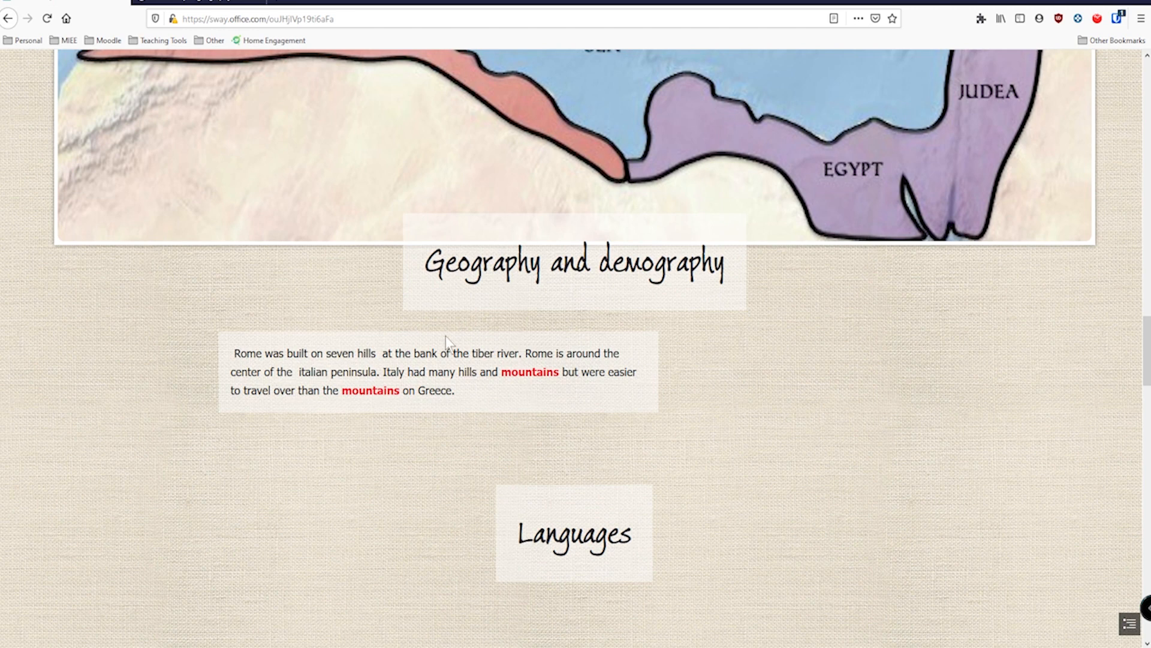
scroll(447, 340, "down", 2)
scroll(456, 339, "up", 6)
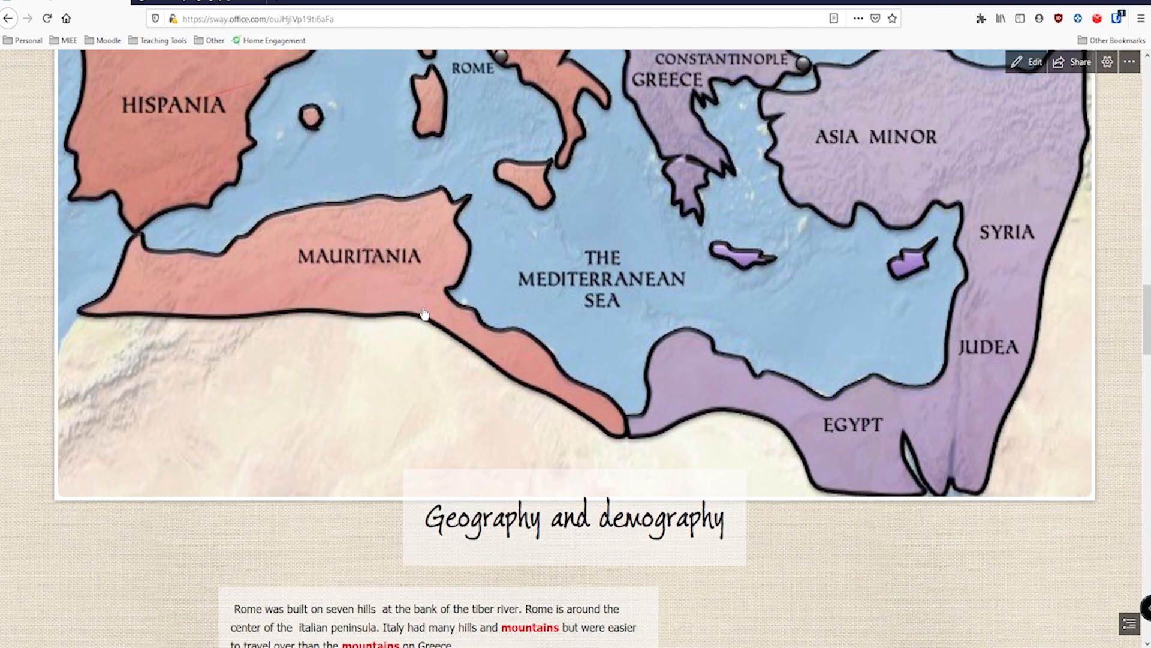
scroll(423, 313, "up", 2)
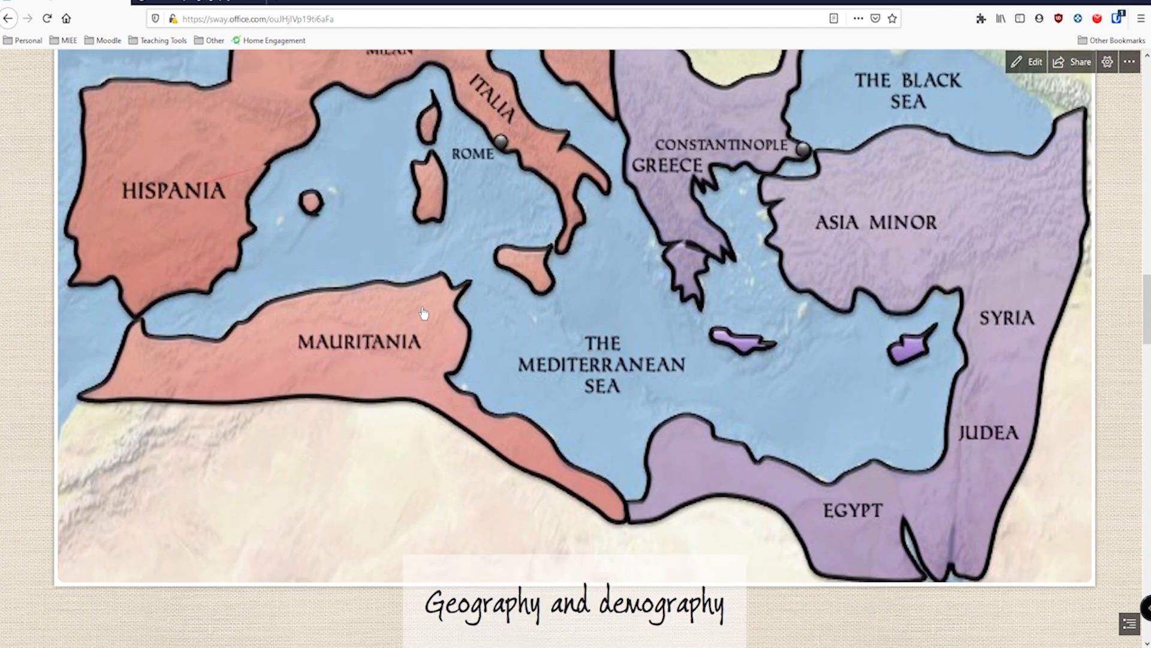
left_click(1027, 62)
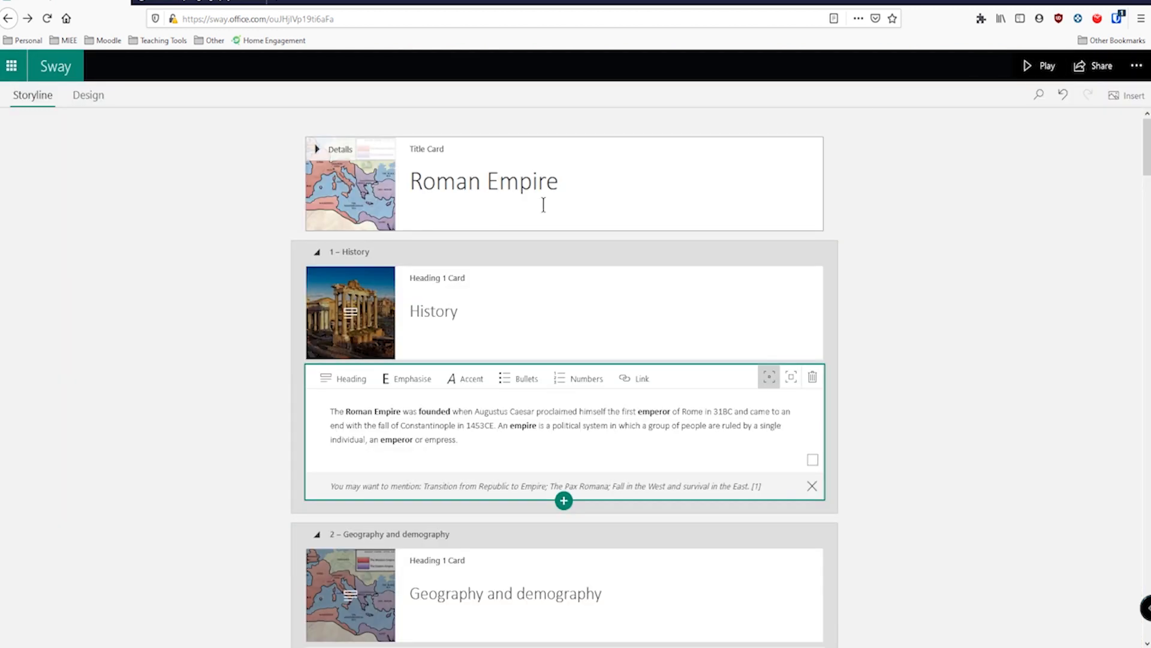
Place five focus points on and around the tall temple columns in the History heading's background image.
scroll(789, 406, "down", 2)
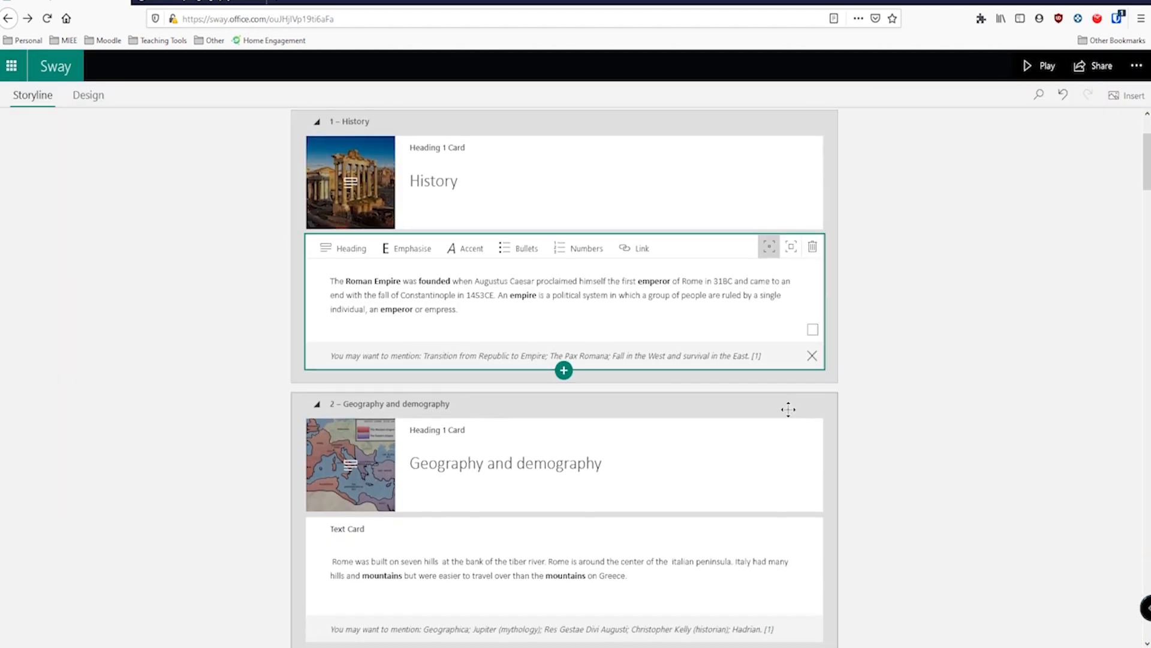
left_click(377, 180)
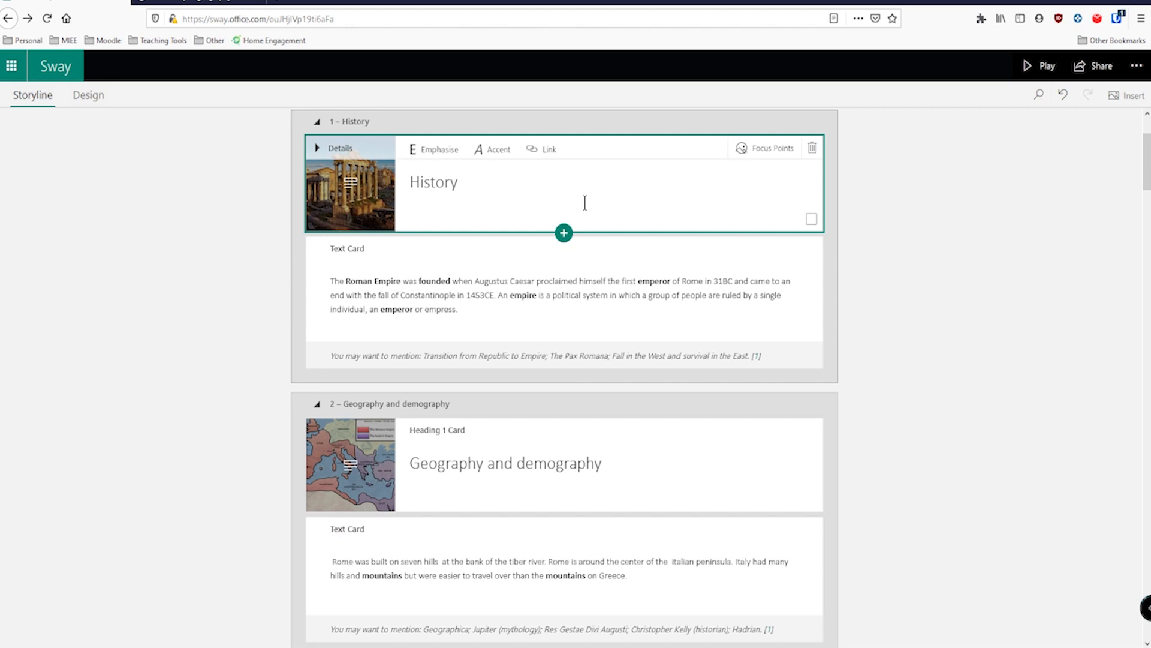
left_click(768, 154)
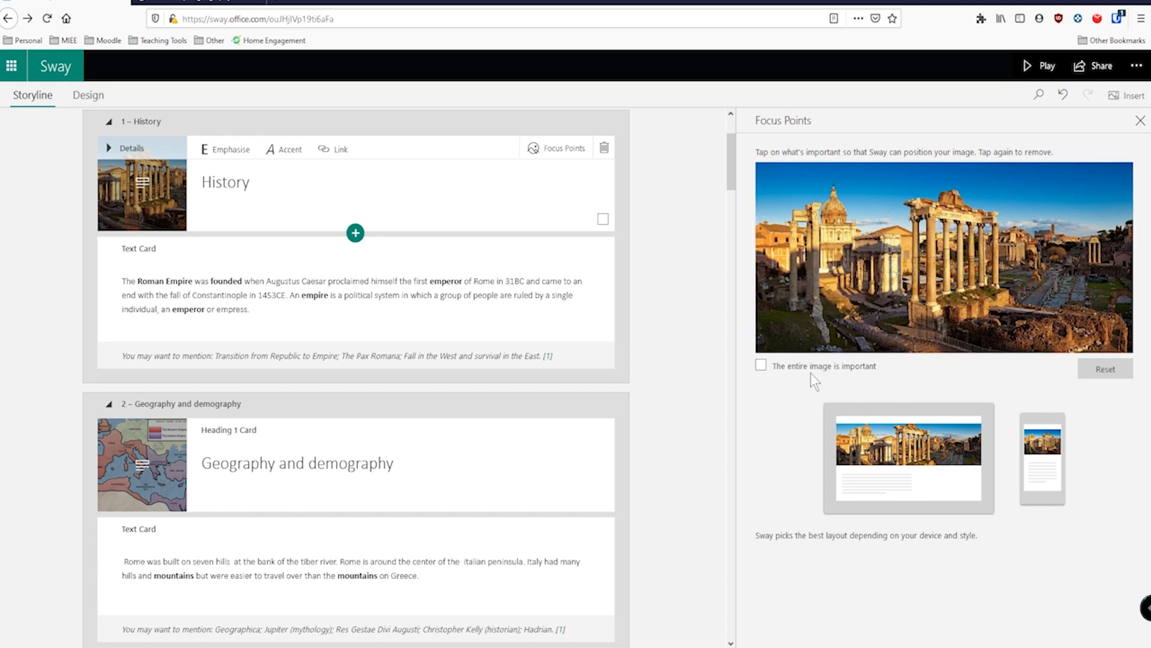
left_click(943, 246)
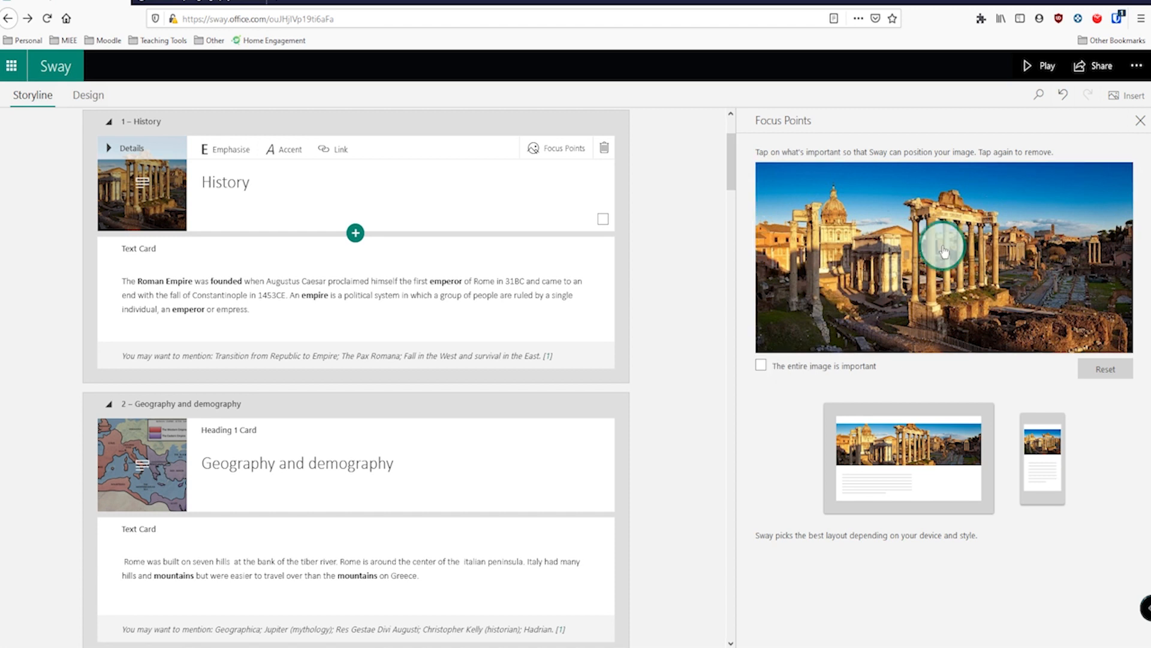
left_click(889, 277)
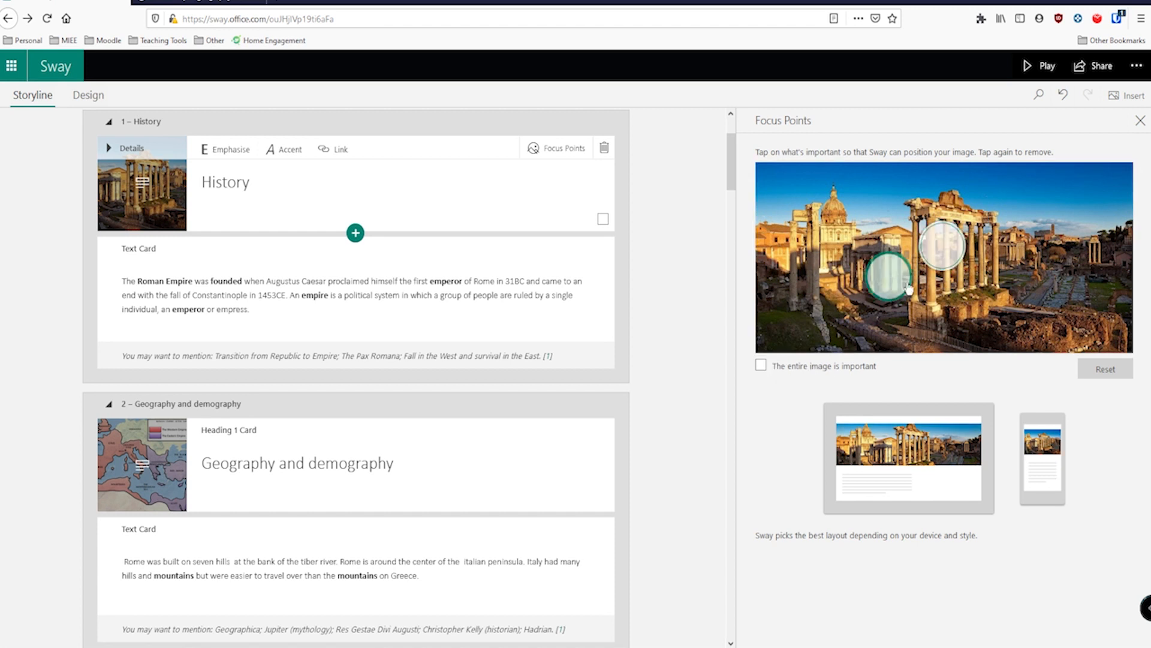
left_click(981, 249)
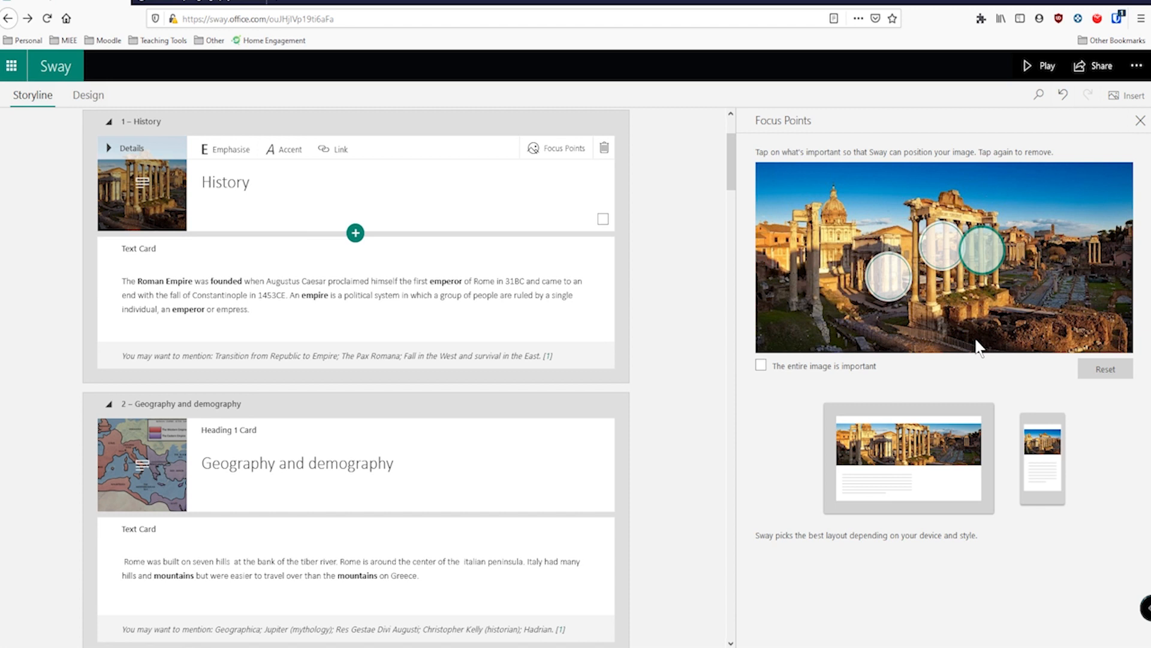
left_click(947, 196)
left_click(895, 213)
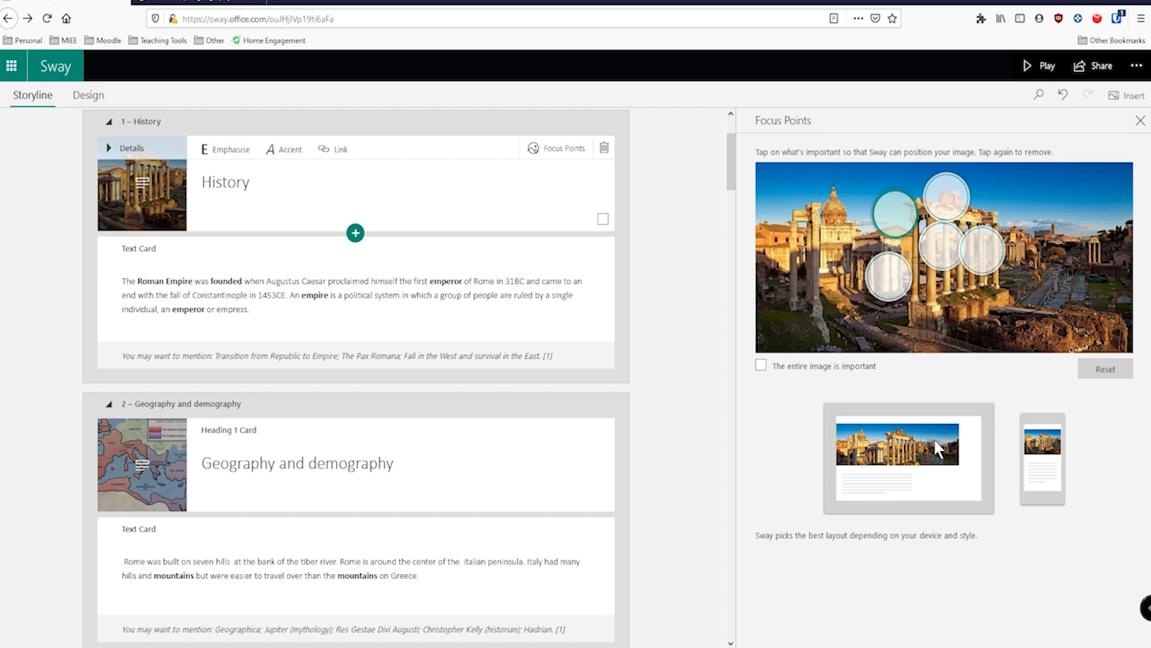
left_click(1140, 120)
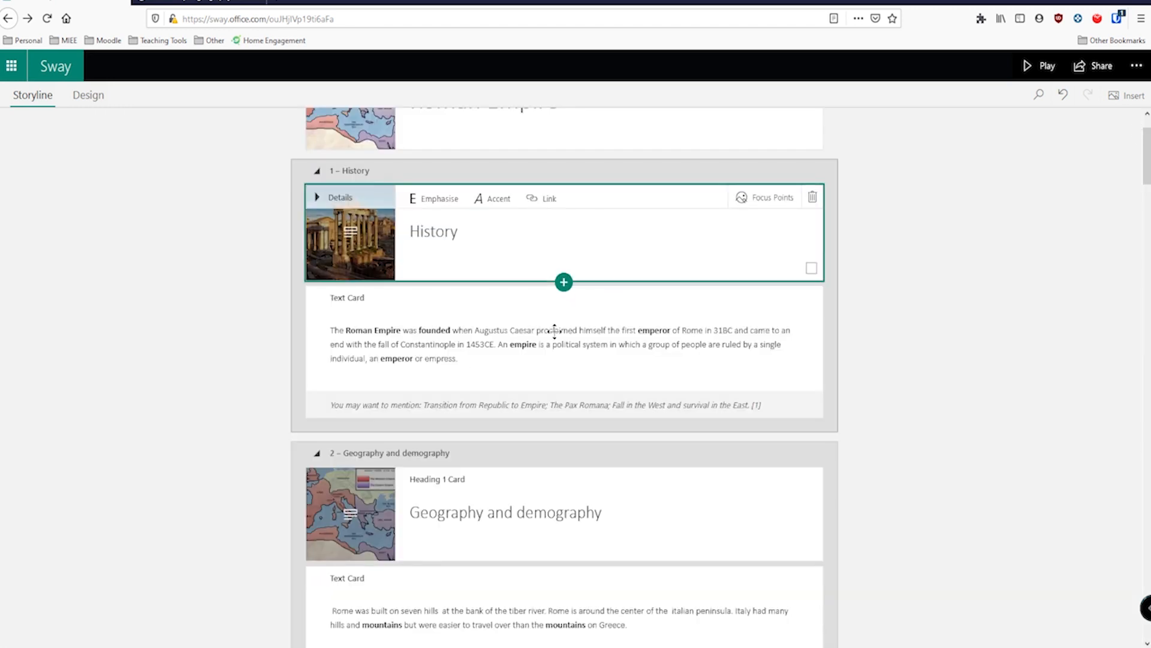
Check the focus point settings of the Geography and demography heading's map, including whether the entire image is important.
left_click(346, 516)
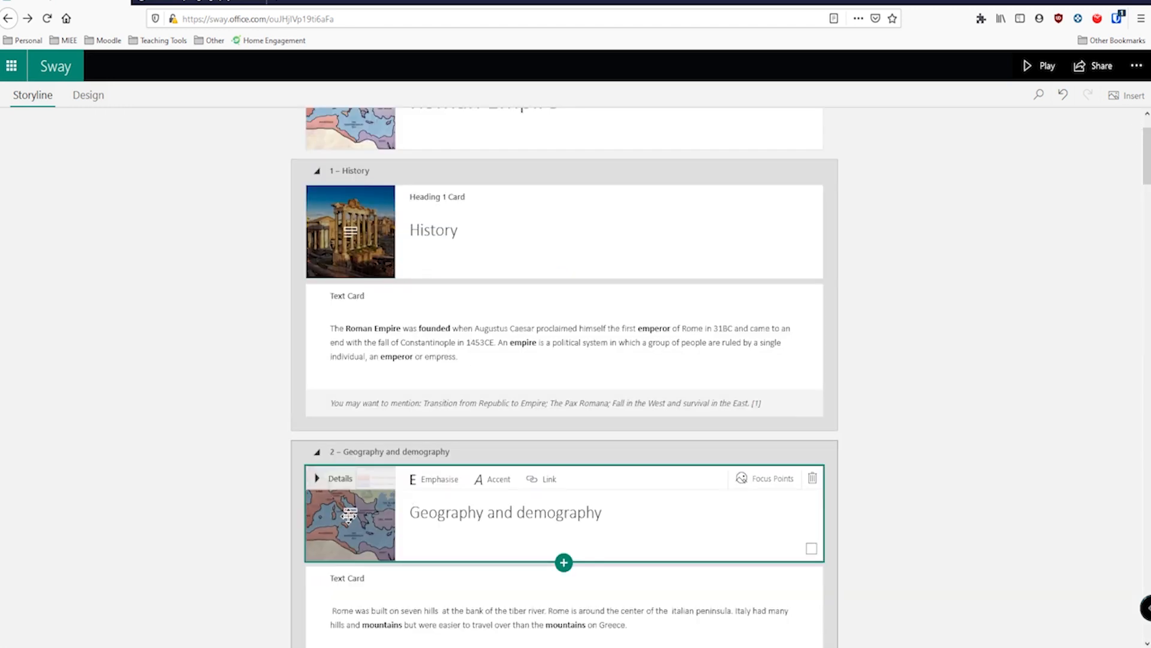
left_click(764, 480)
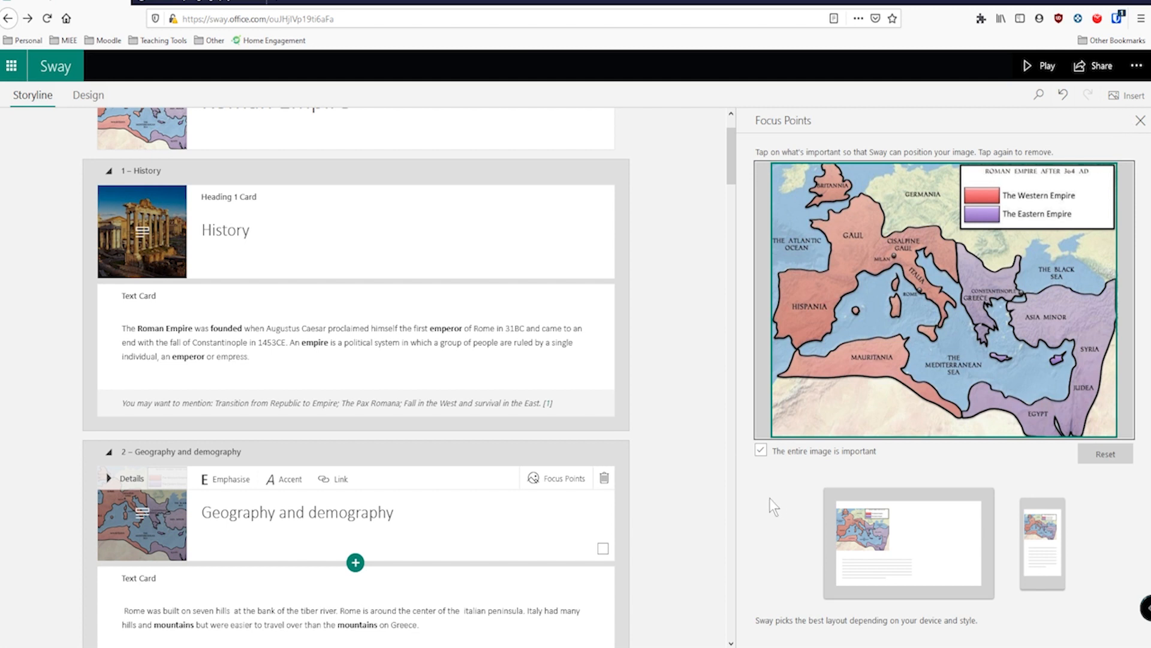
left_click(1140, 121)
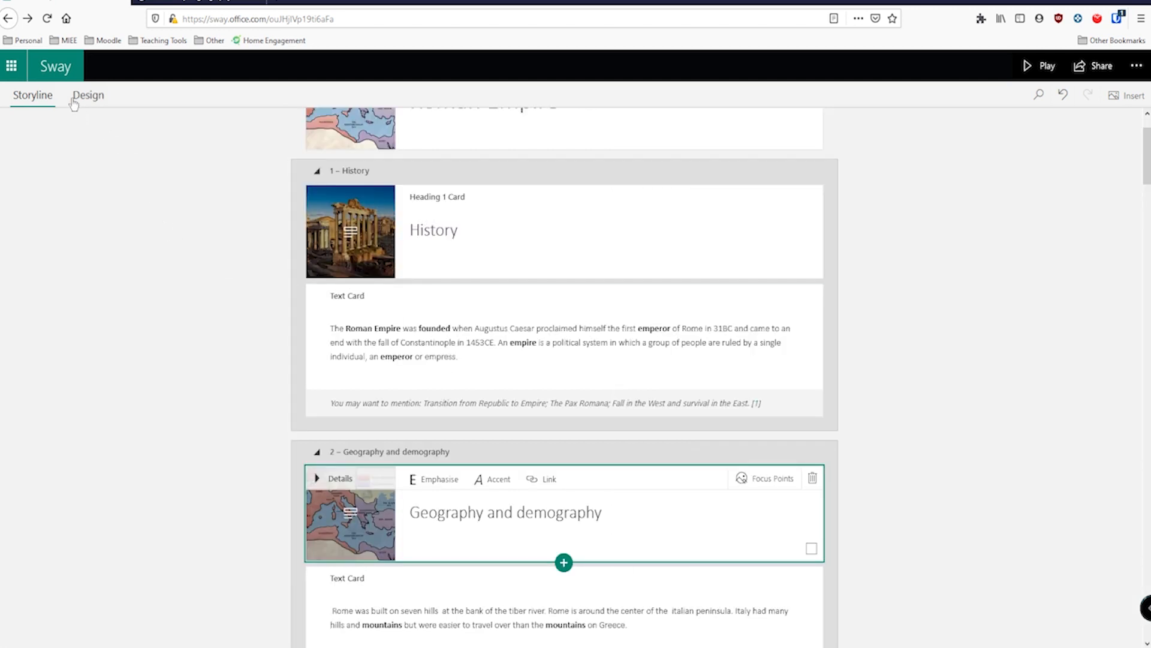
Show the Sway's design from the title and apply the solid orange style with white text.
scroll(419, 300, "up", 2)
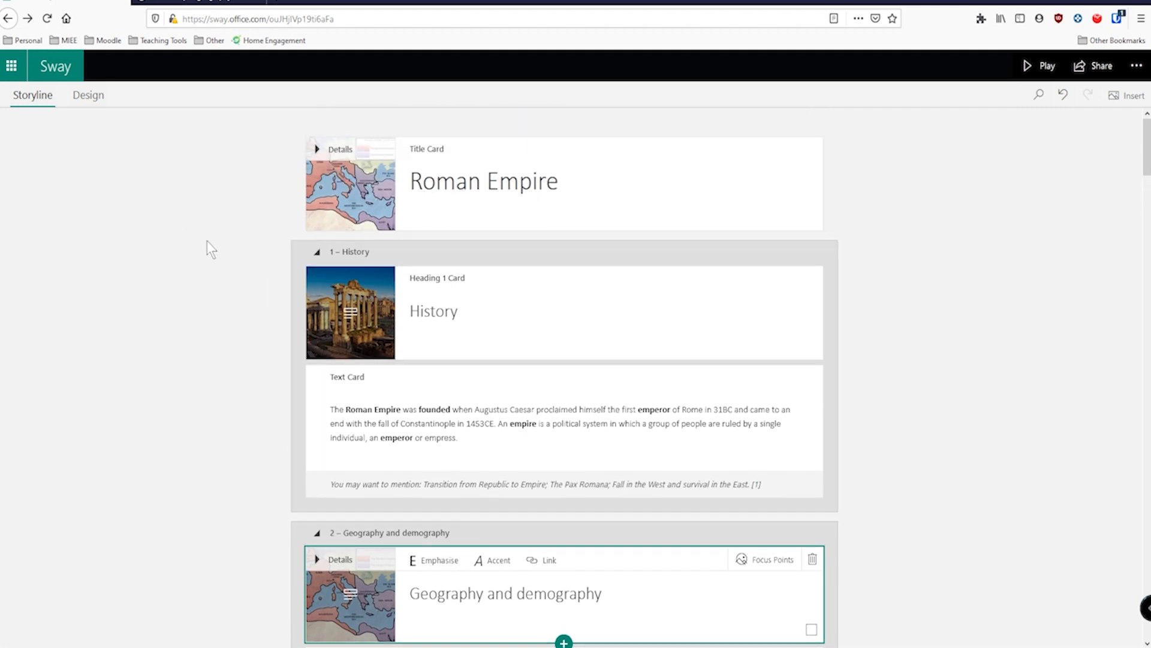
left_click(114, 240)
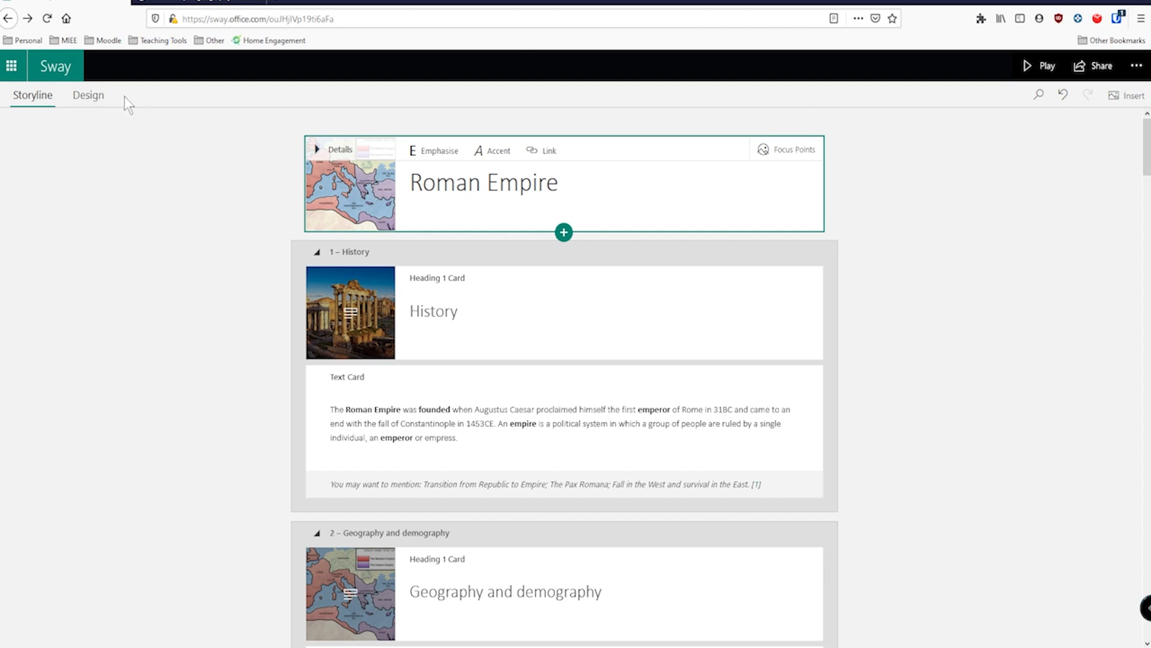
left_click(98, 103)
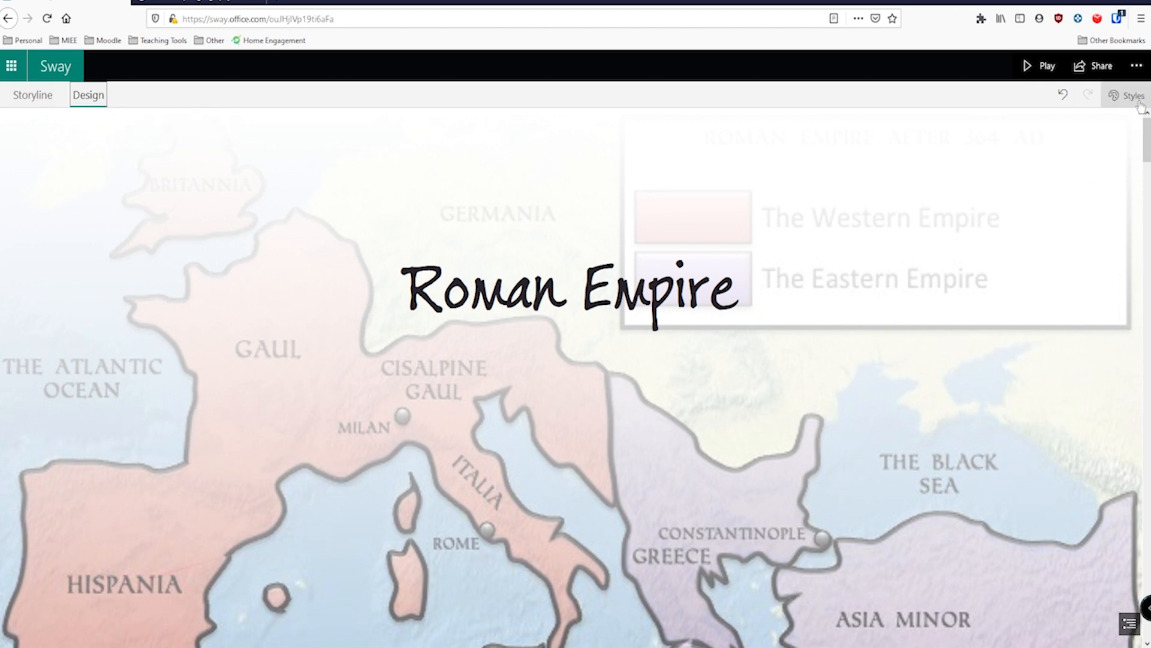
mouse_move(1147, 137)
left_mouse_down()
mouse_move(1146, 273)
mouse_move(1146, 140)
left_mouse_up()
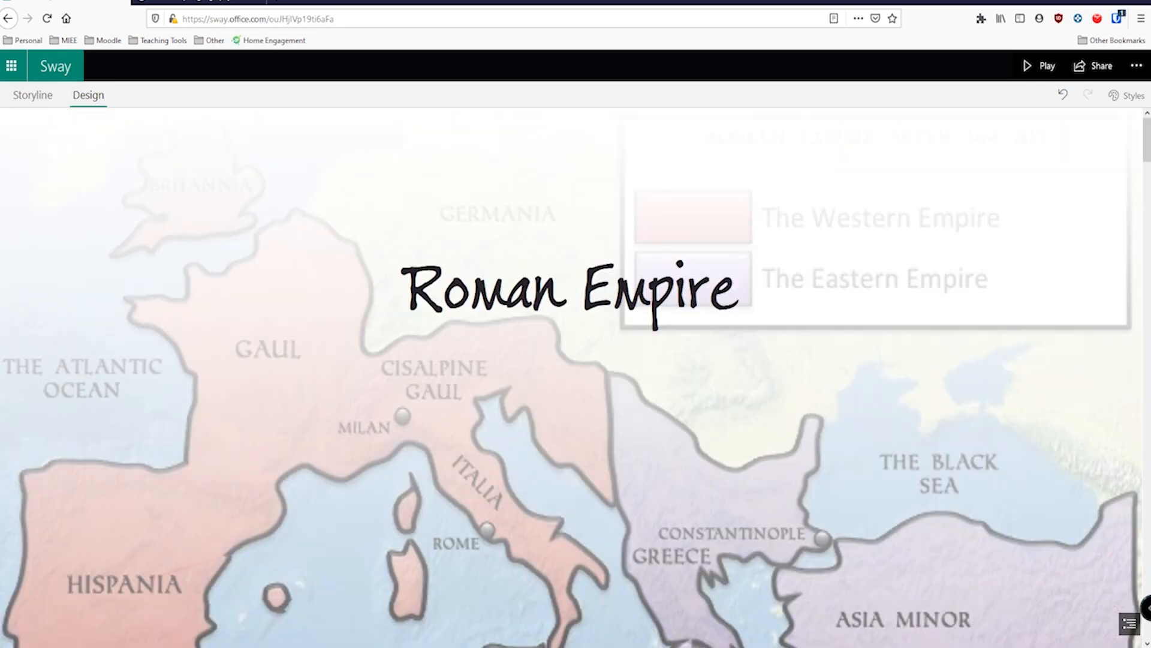
left_click(1123, 102)
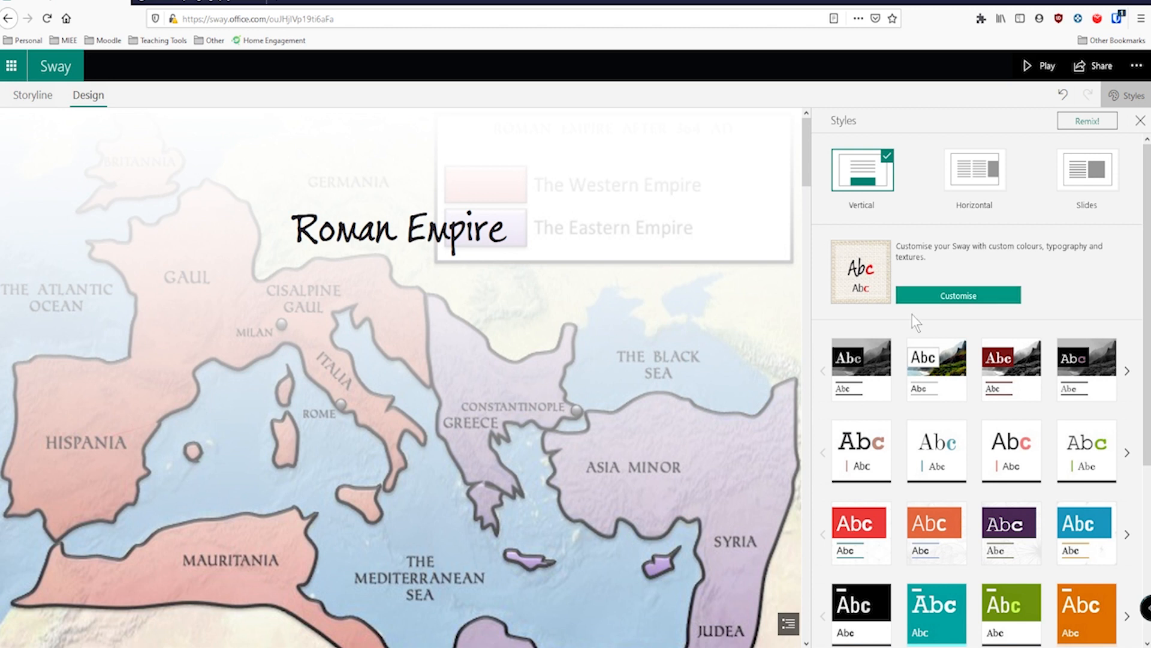
scroll(915, 272, "down", 2)
scroll(915, 271, "down", 4)
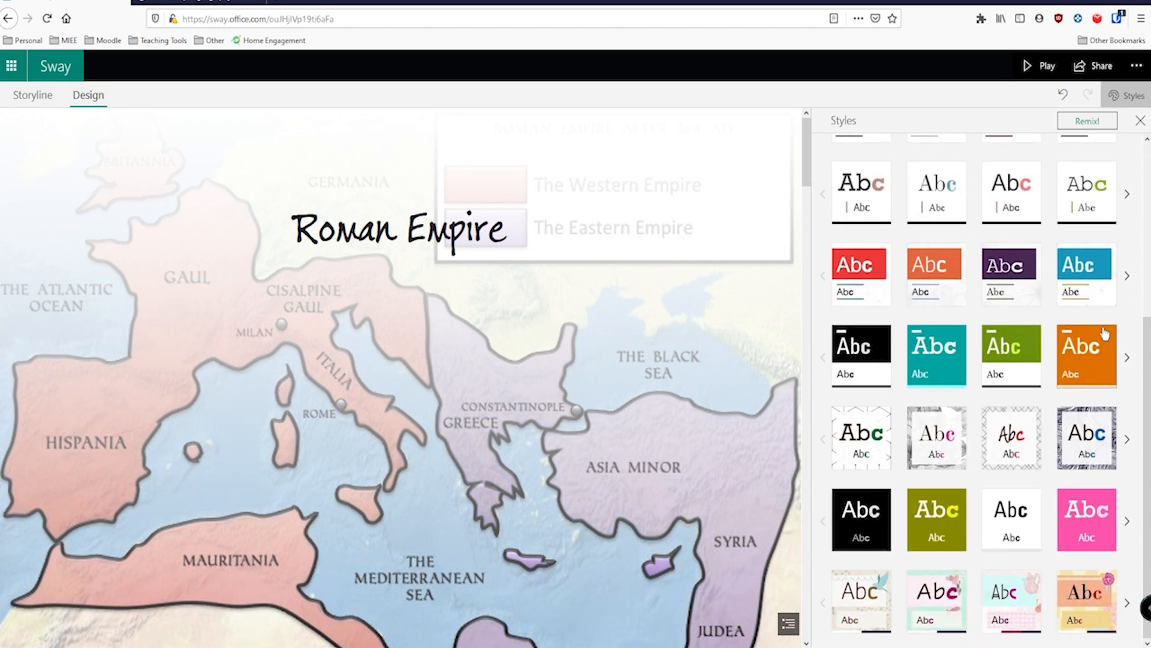
left_click(1128, 357)
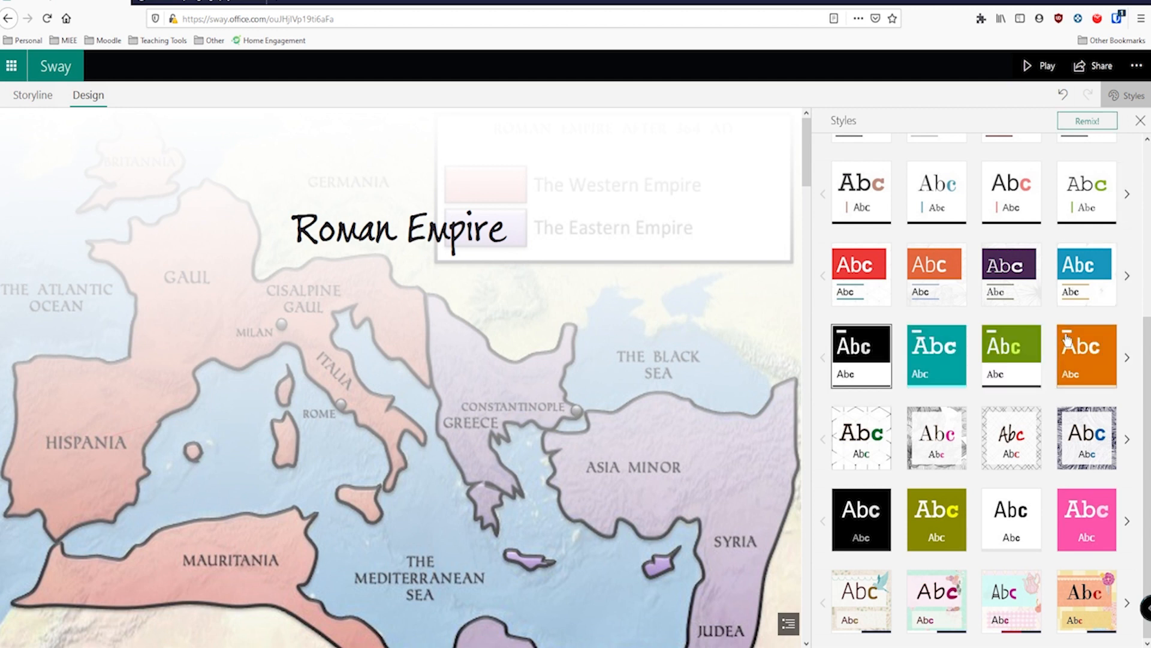
left_click(1080, 378)
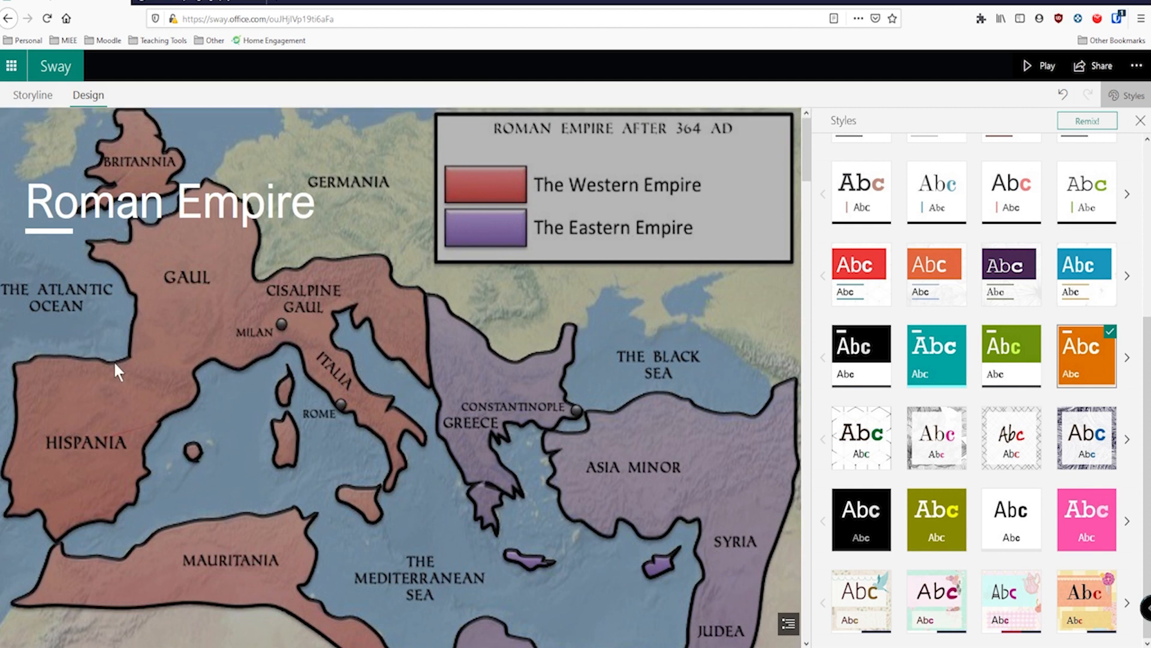
Examine the restyled Sway from the History section through the remaining headings, and return to the title.
scroll(383, 326, "down", 10)
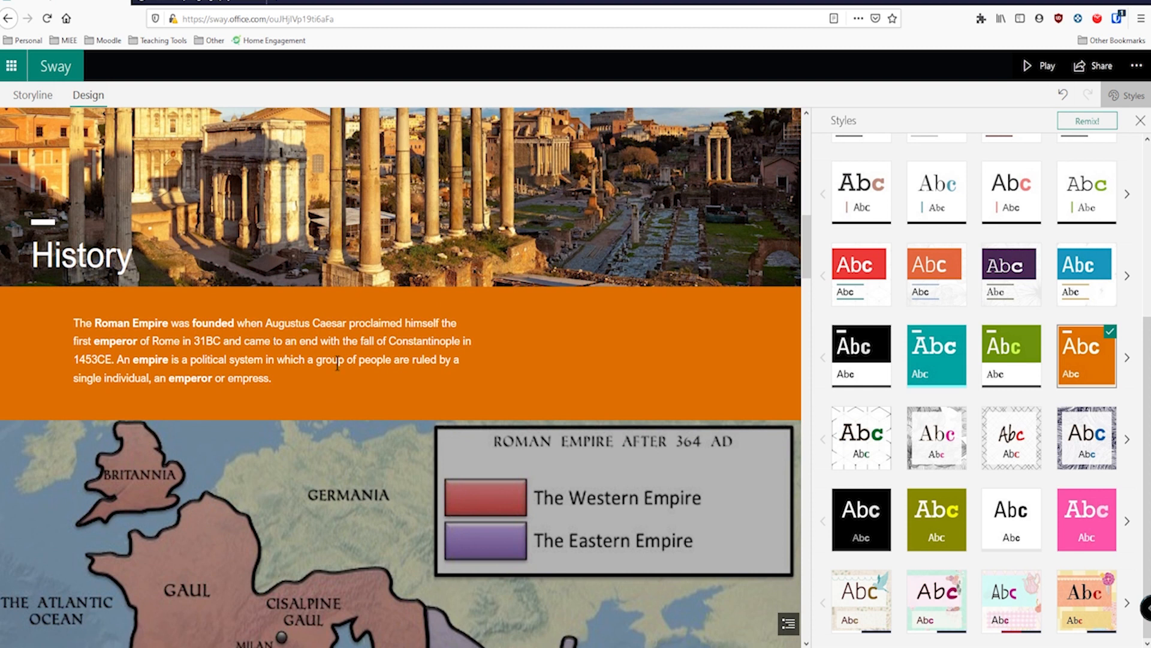
scroll(306, 382, "down", 15)
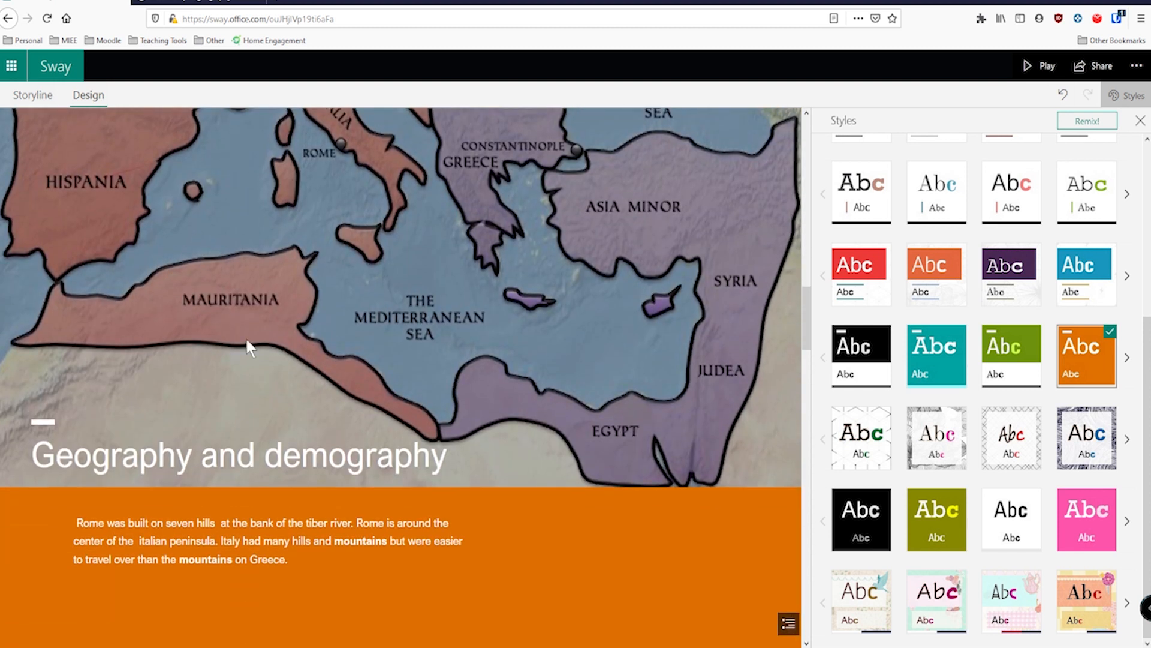
scroll(272, 349, "down", 20)
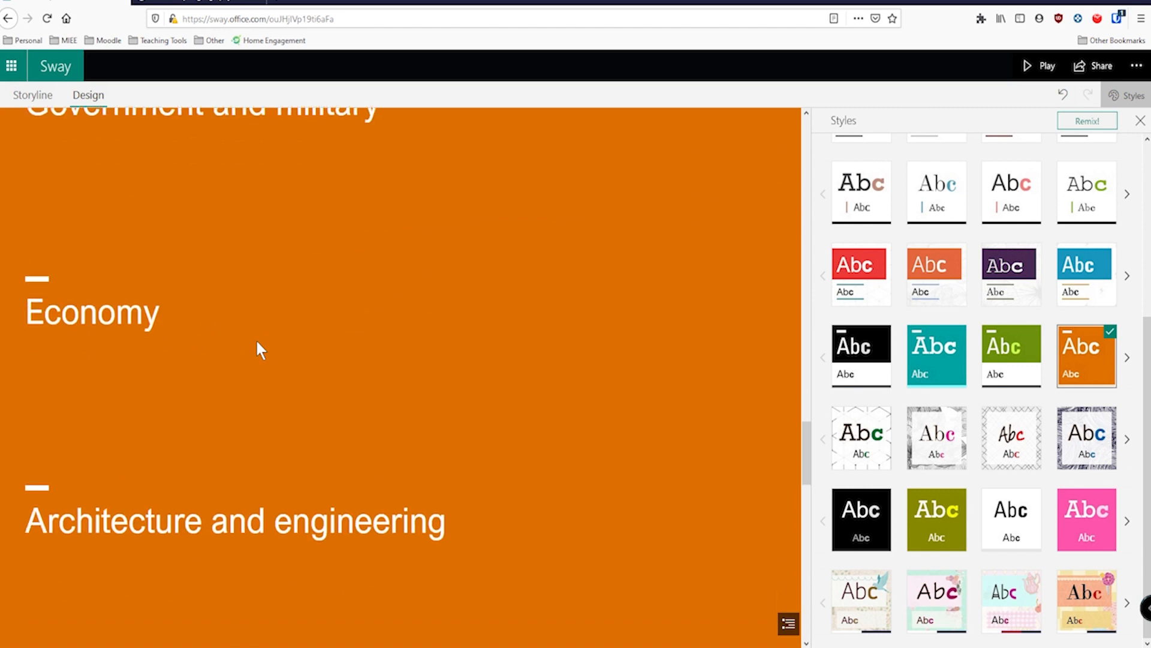
scroll(265, 408, "down", 6)
scroll(272, 396, "up", 20)
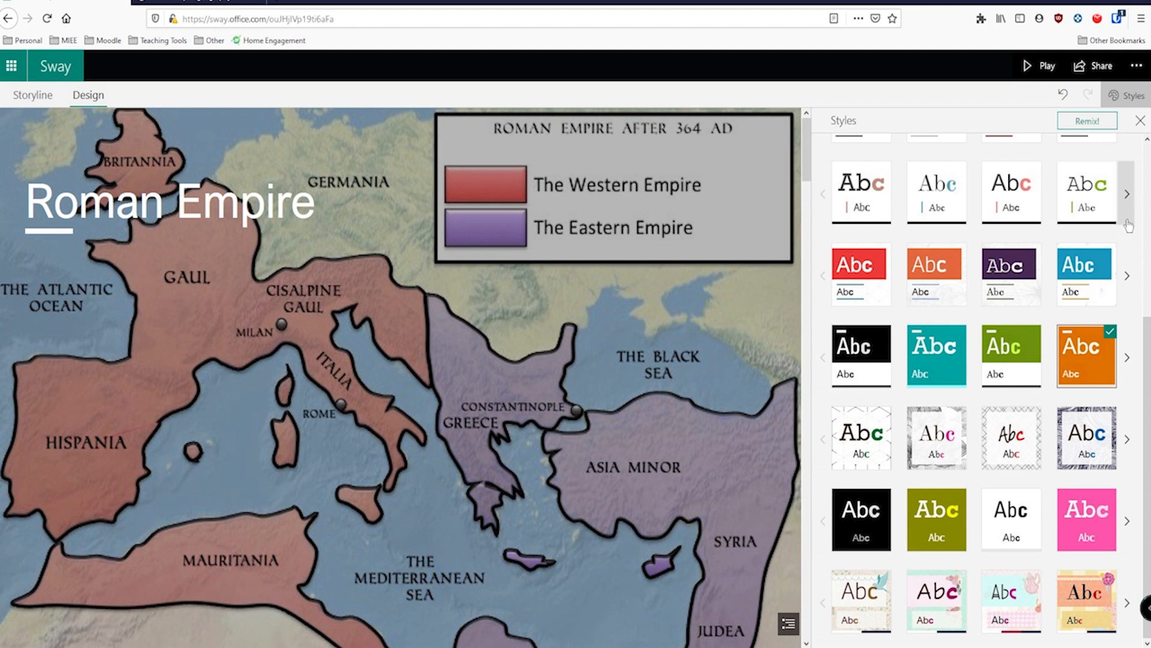
Try a Remix of the Sway's design, check which layout and style it uses, and close the style options.
left_click(1083, 121)
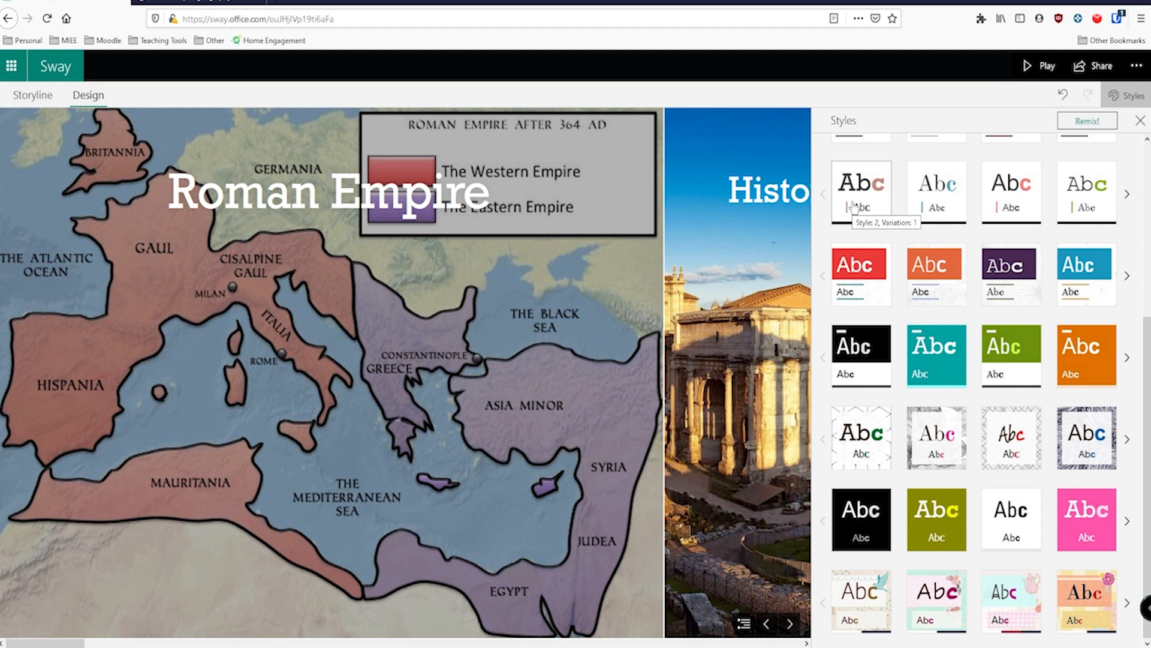
scroll(1014, 273, "up", 5)
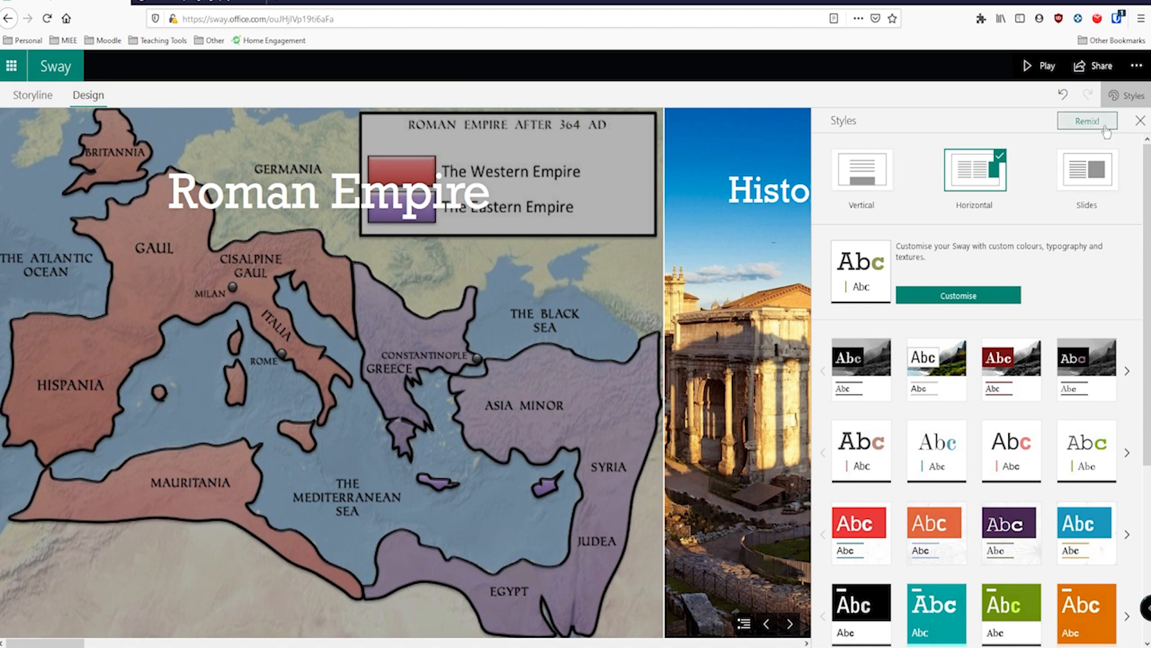
left_click(1141, 122)
Look through the remixed horizontal Sway from the title to the History image and text, and return to the start.
scroll(760, 319, "down", 5)
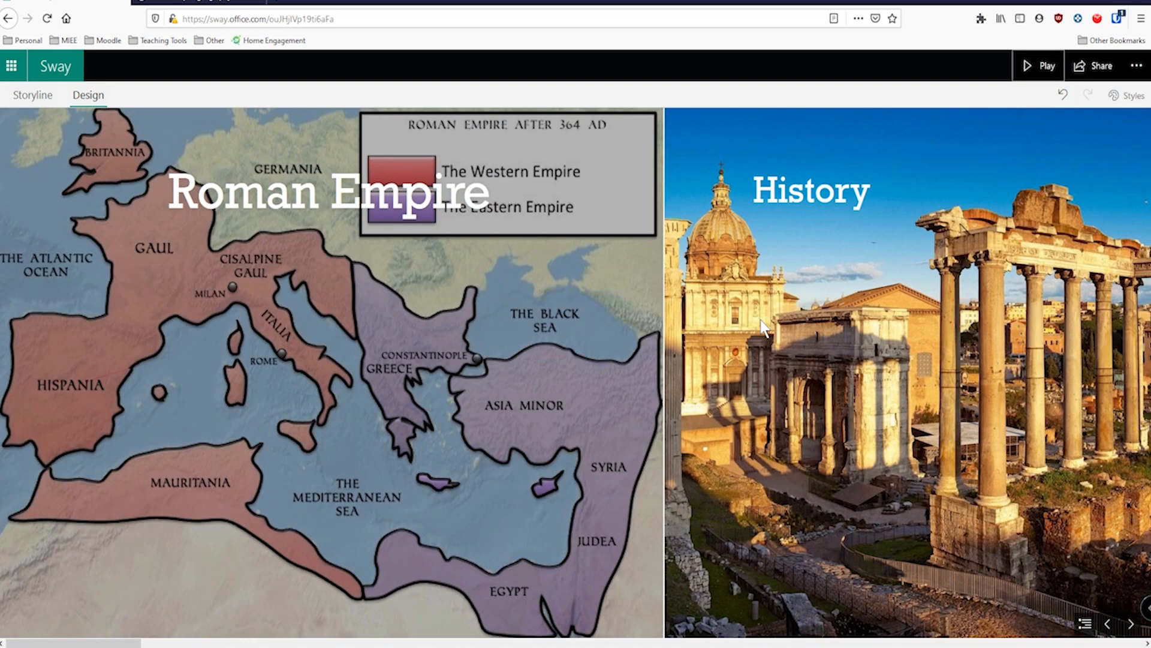
scroll(761, 319, "down", 1)
scroll(576, 507, "down", 2)
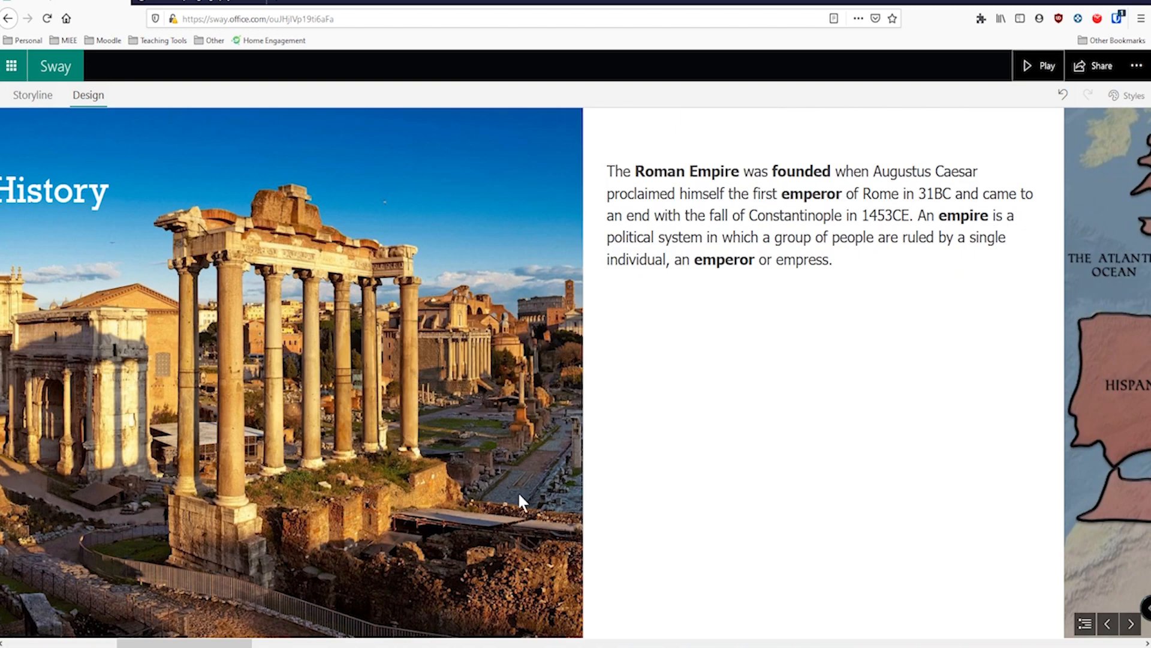
scroll(485, 482, "up", 1)
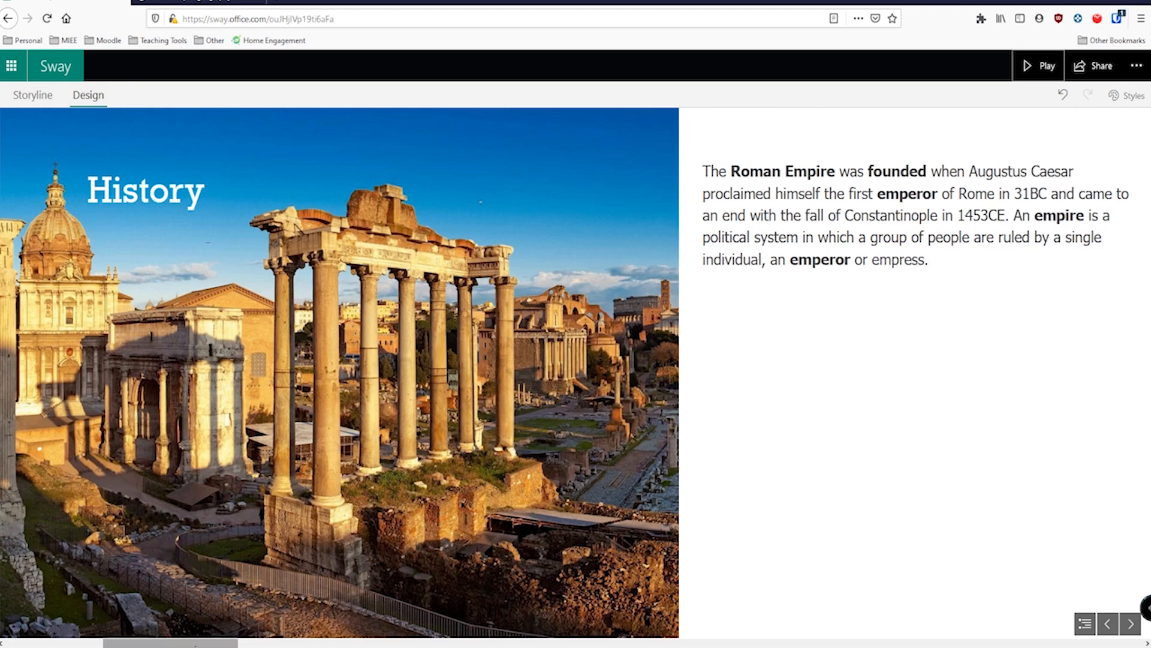
left_click(367, 644)
left_click_drag(367, 645, 75, 623)
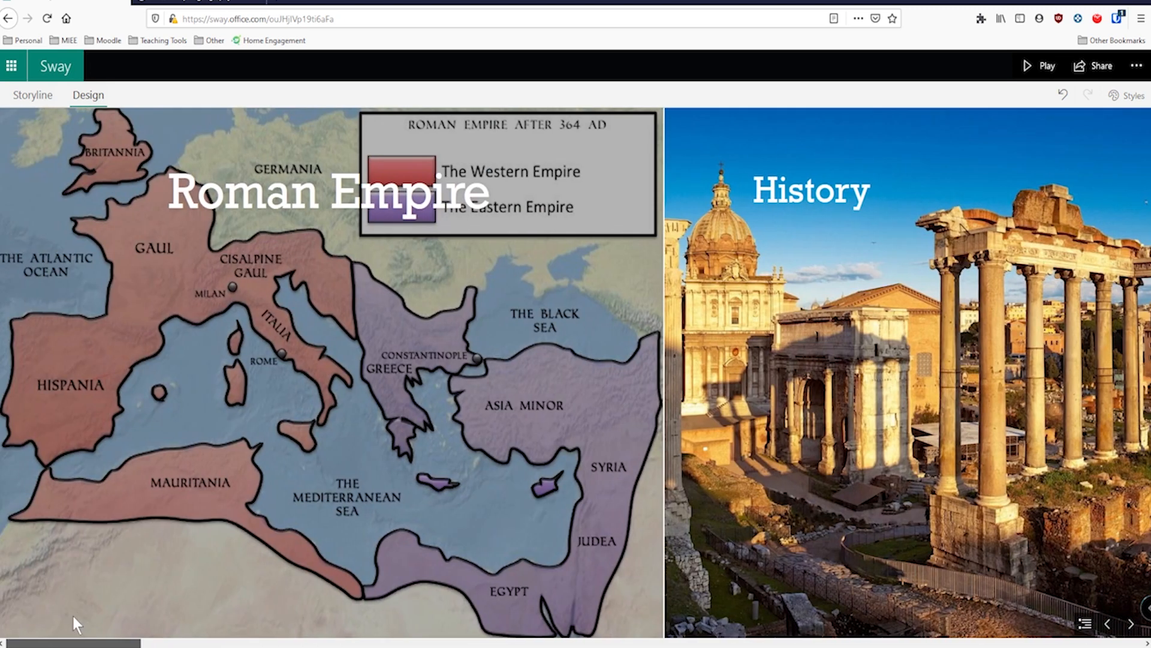
Undo the Remix and reopen the style options.
left_click(1060, 96)
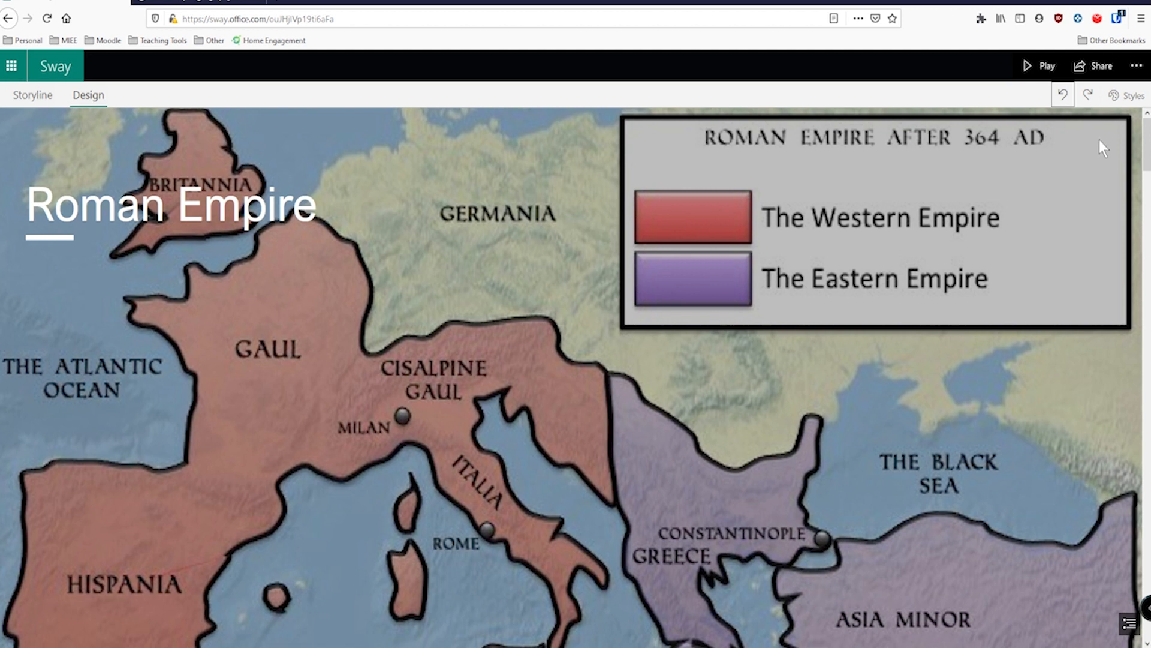
left_click(1128, 95)
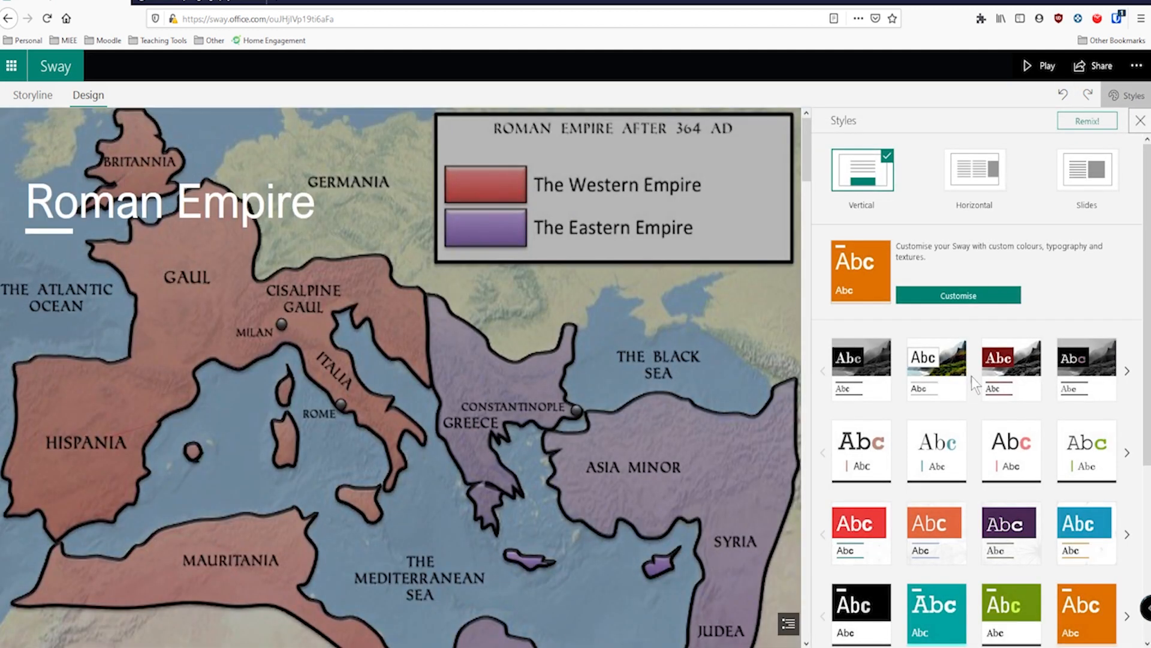
Close the style options and play the Sway in full screen.
scroll(970, 381, "down", 5)
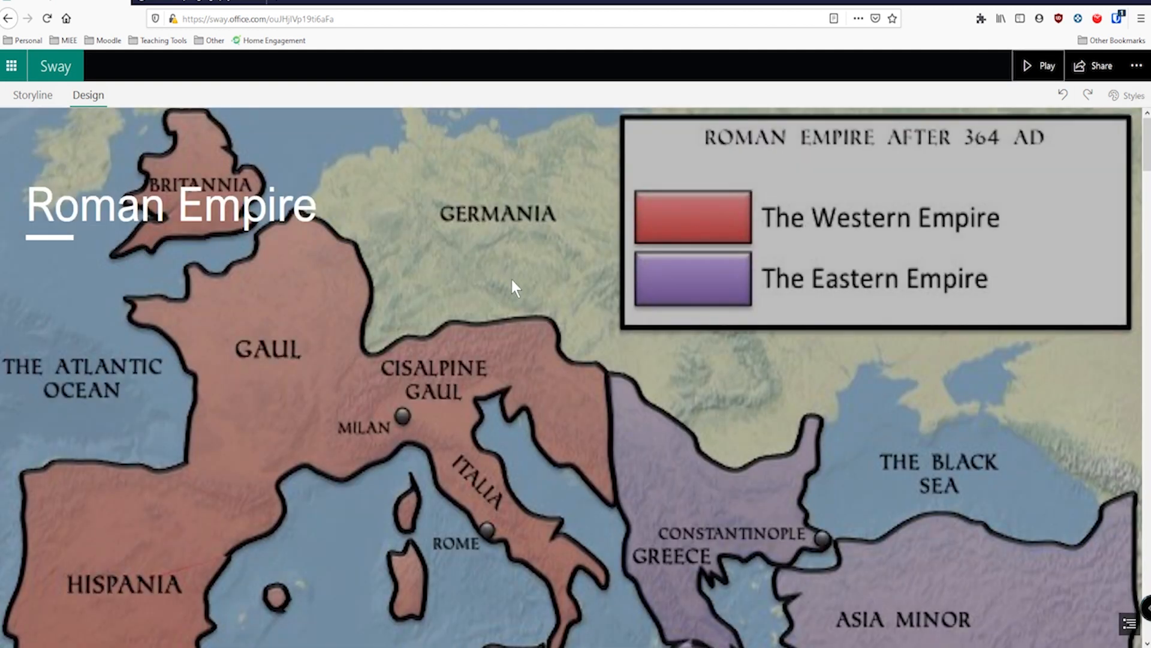
left_click(1039, 67)
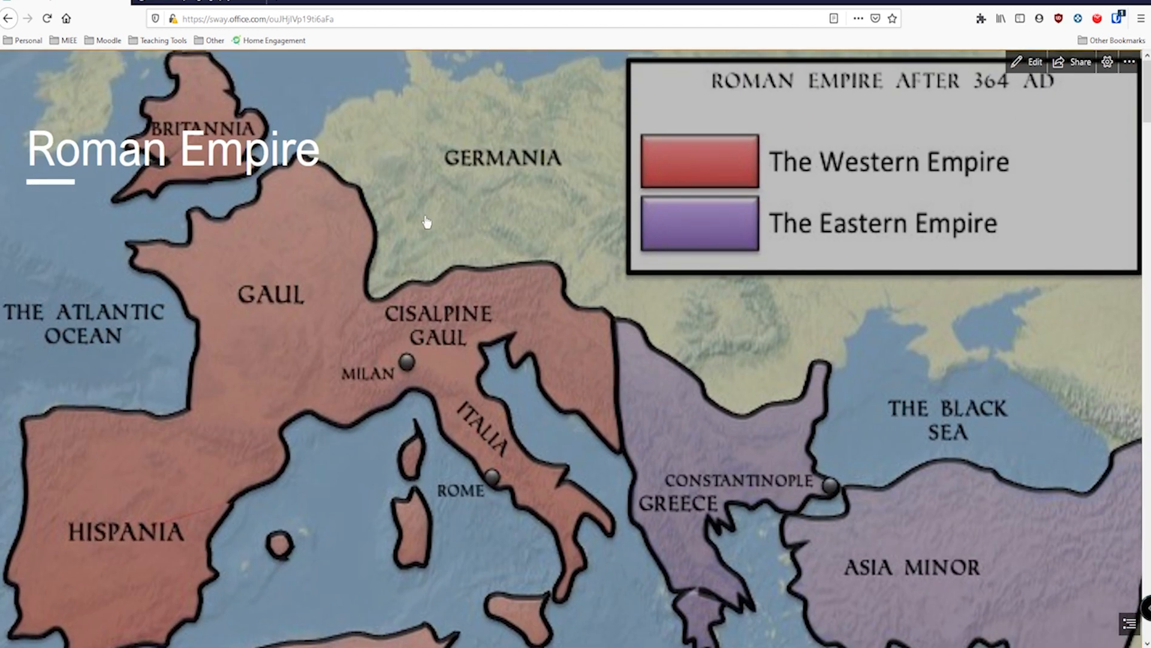
key("F11")
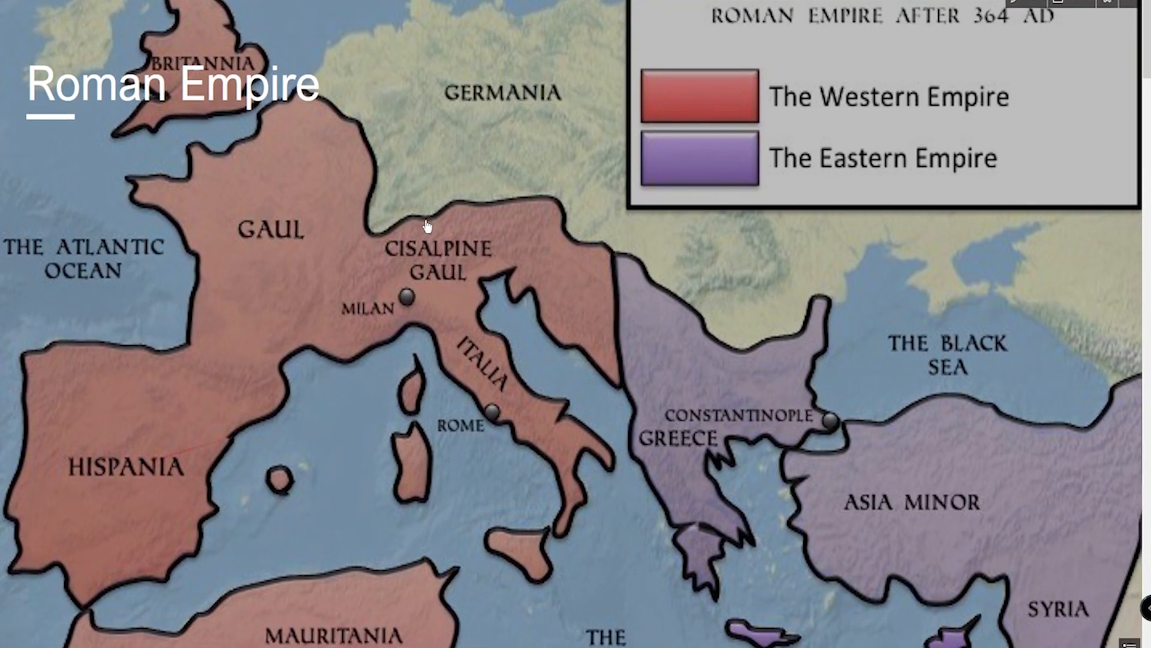
Look through the playing Sway from the title to the Geography and demography heading, return to the title and leave full screen.
scroll(528, 205, "down", 10)
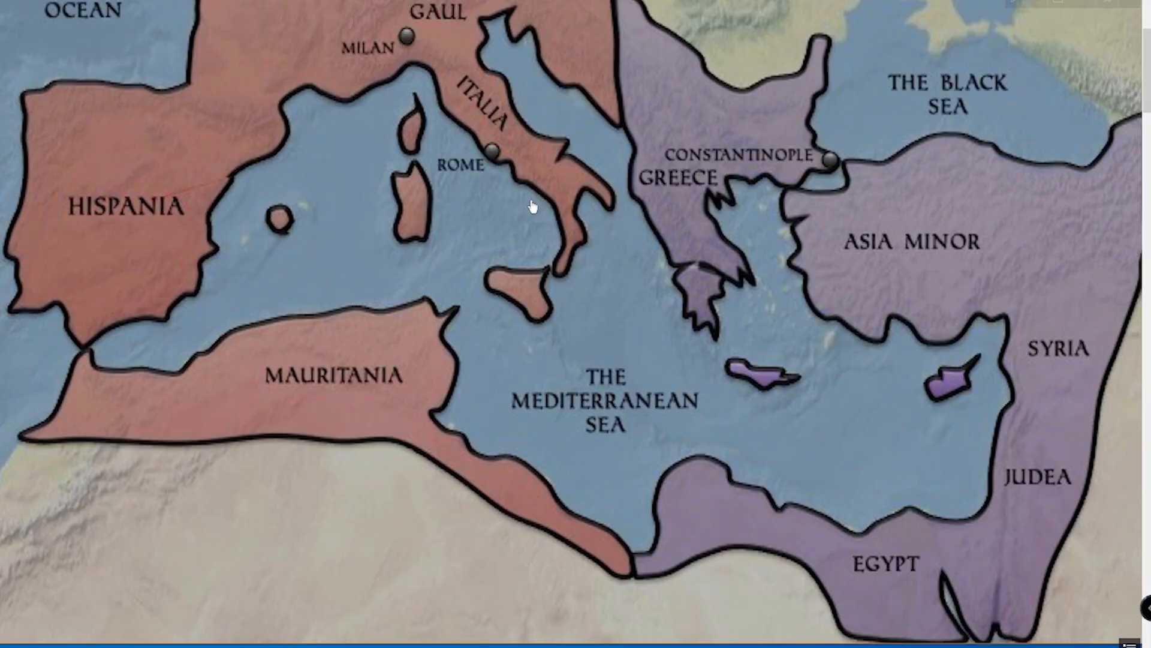
scroll(532, 205, "down", 5)
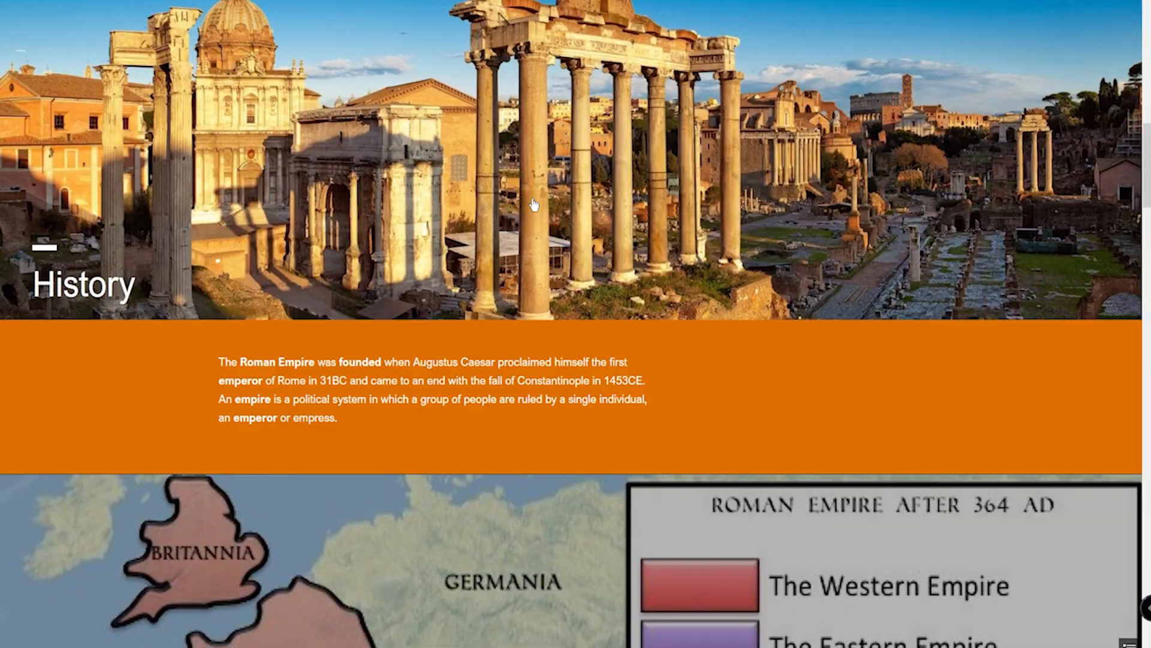
scroll(373, 210, "down", 4)
scroll(373, 210, "down", 8)
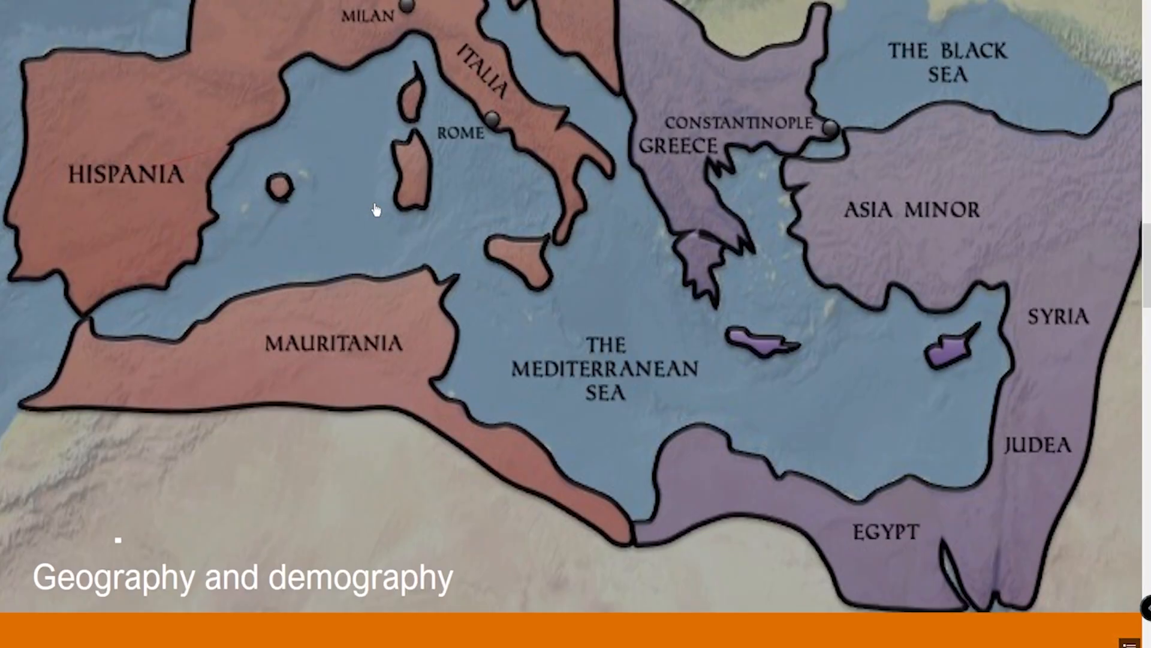
scroll(445, 237, "up", 10)
scroll(445, 237, "down", 8)
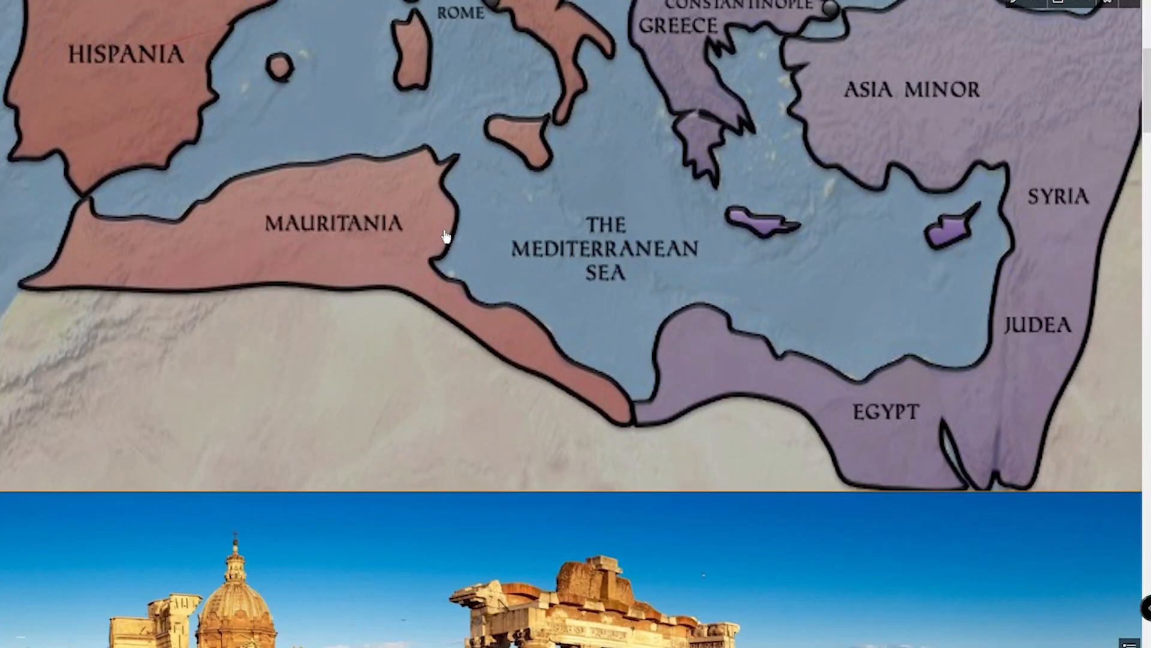
scroll(445, 237, "up", 2)
scroll(446, 237, "up", 5)
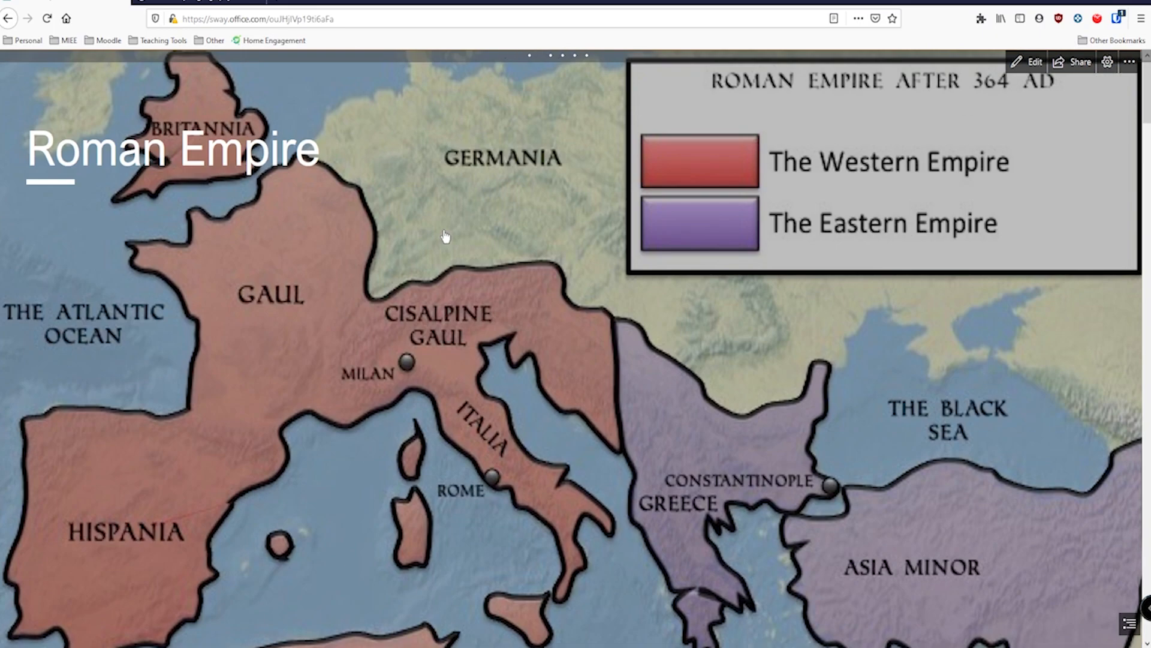
Select the Sway's view link in the sharing options, copy its visual link thumbnail, and close the visual link dialog.
left_click(1077, 63)
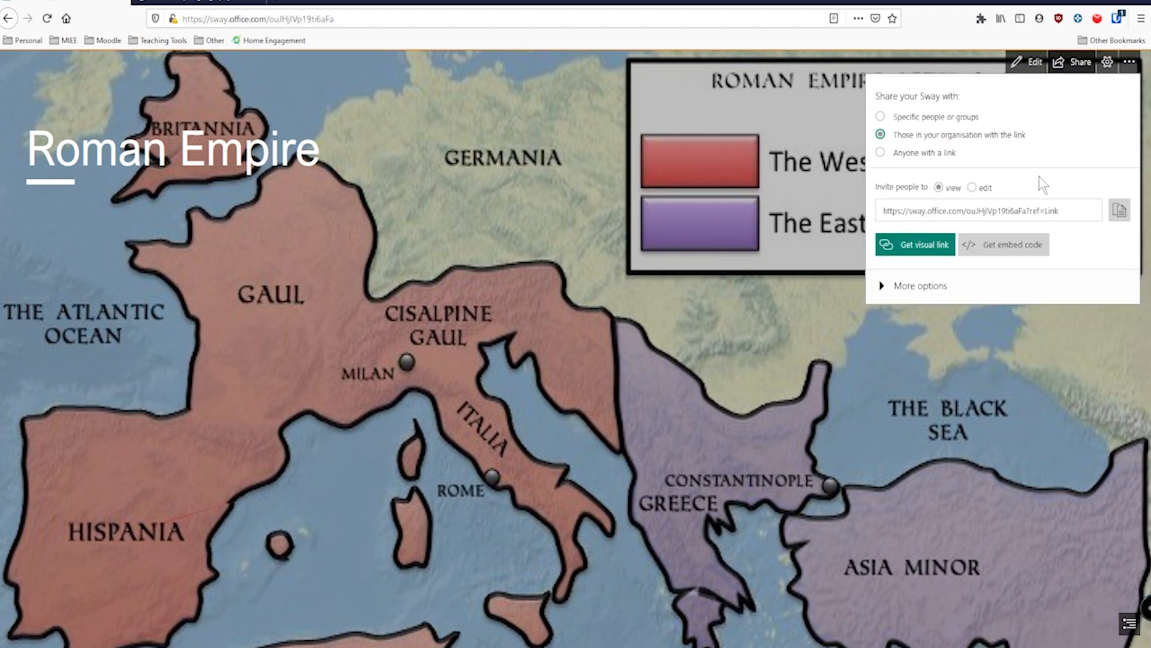
left_click(1079, 210)
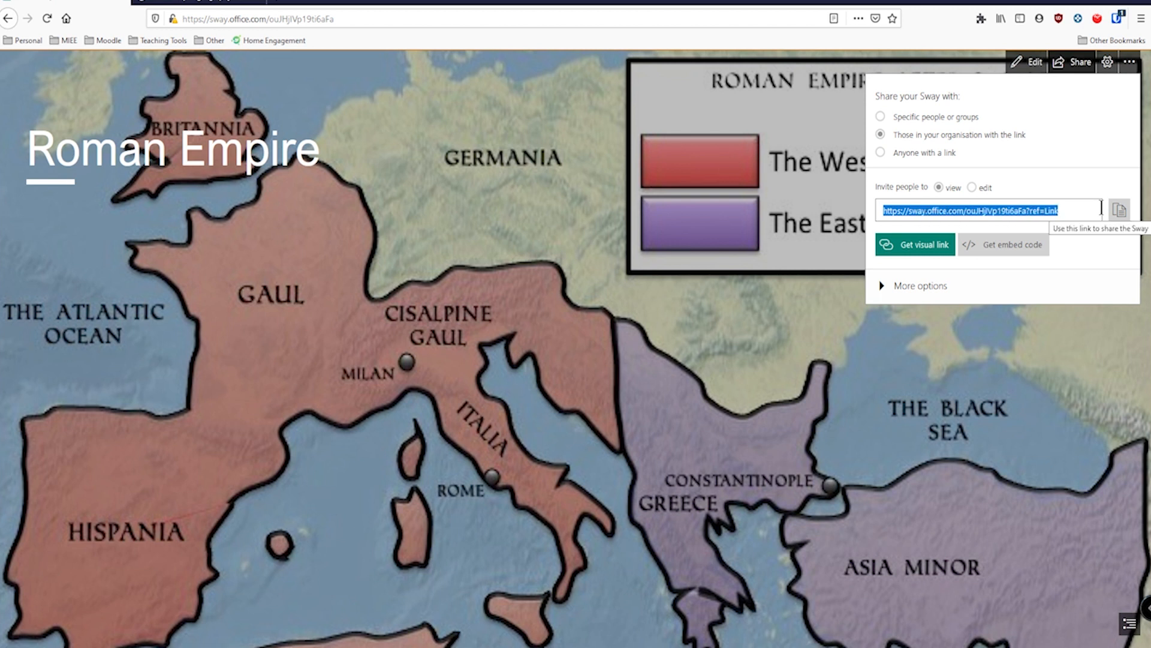
left_click(923, 247)
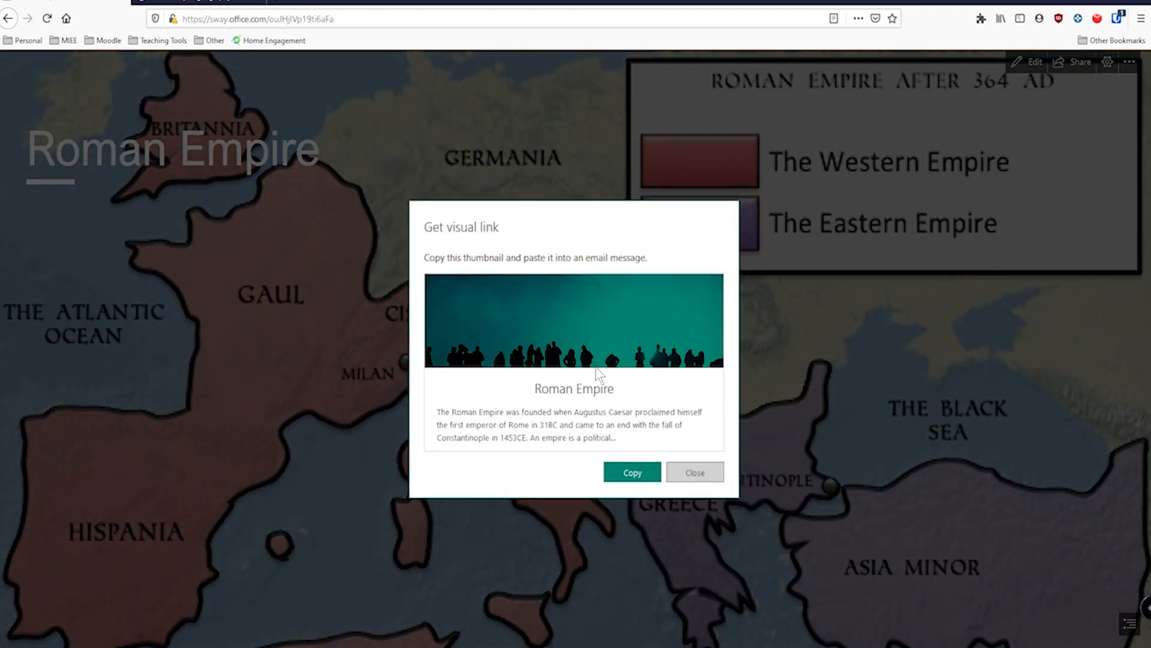
left_click(633, 474)
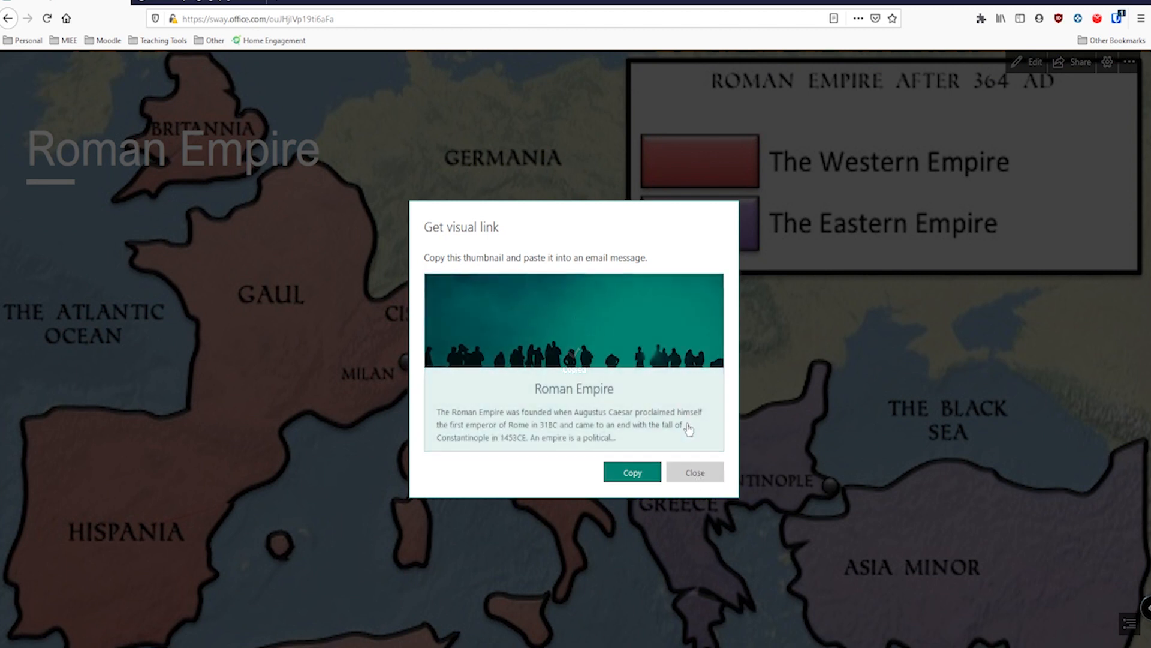
left_click(691, 473)
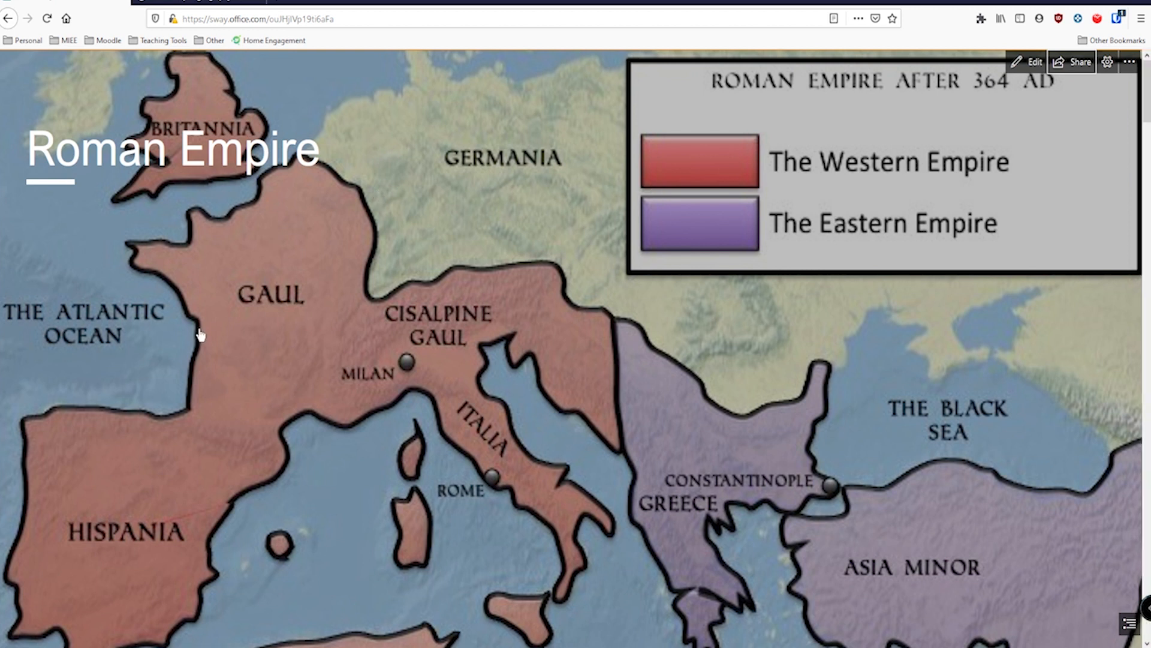
Leave playback to return to editing the Sway, and check the start of its design preview.
mouse_move(574, 2)
left_mouse_down()
mouse_move(590, 2)
mouse_move(576, 1)
left_mouse_up()
left_click(1023, 64)
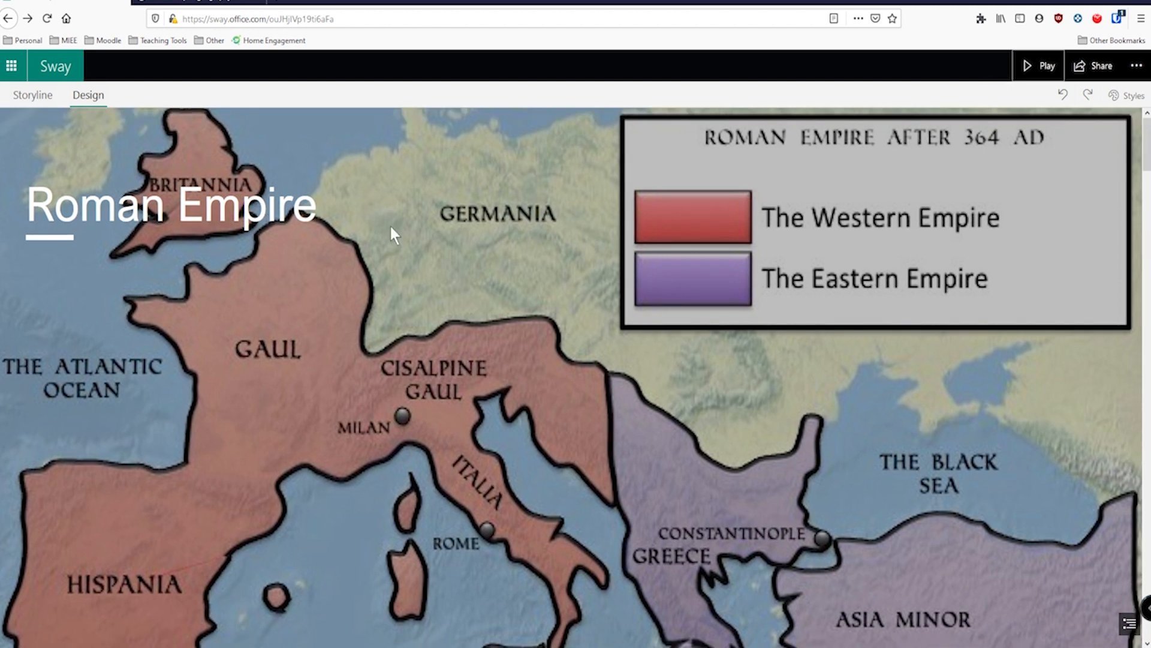
scroll(450, 250, "down", 6)
scroll(447, 243, "up", 6)
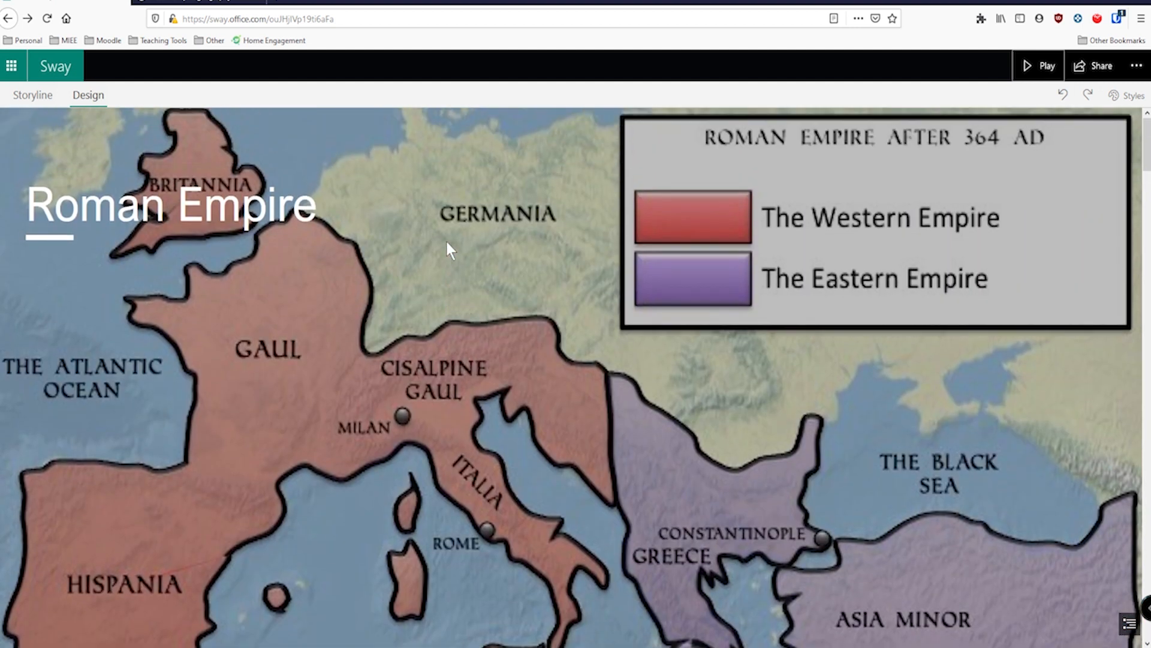